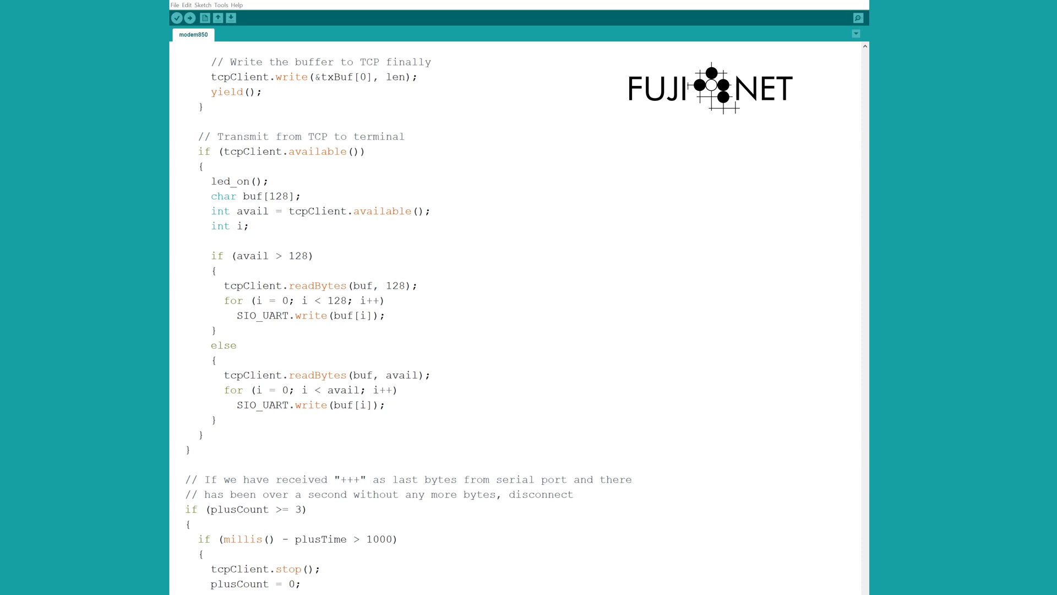
- Scroll and adjust the view while the FujiNet boot reaches the disk directory menu
{"action": "scroll", "coordinate": [515, 318], "scroll_direction": "up", "scroll_amount": 4}
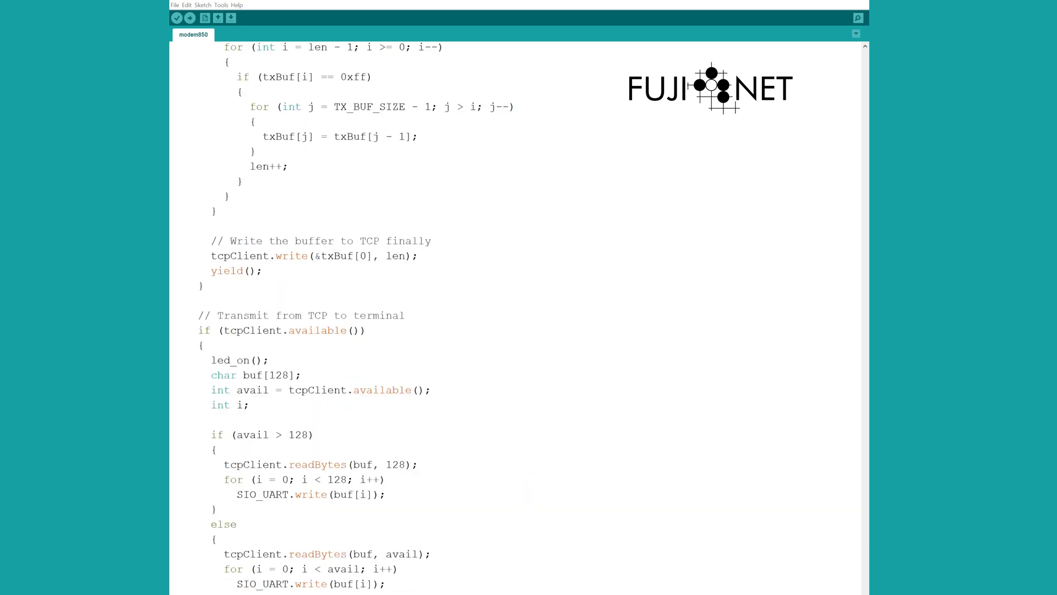
{"action": "scroll", "coordinate": [818, 176], "scroll_direction": "up", "scroll_amount": 20}
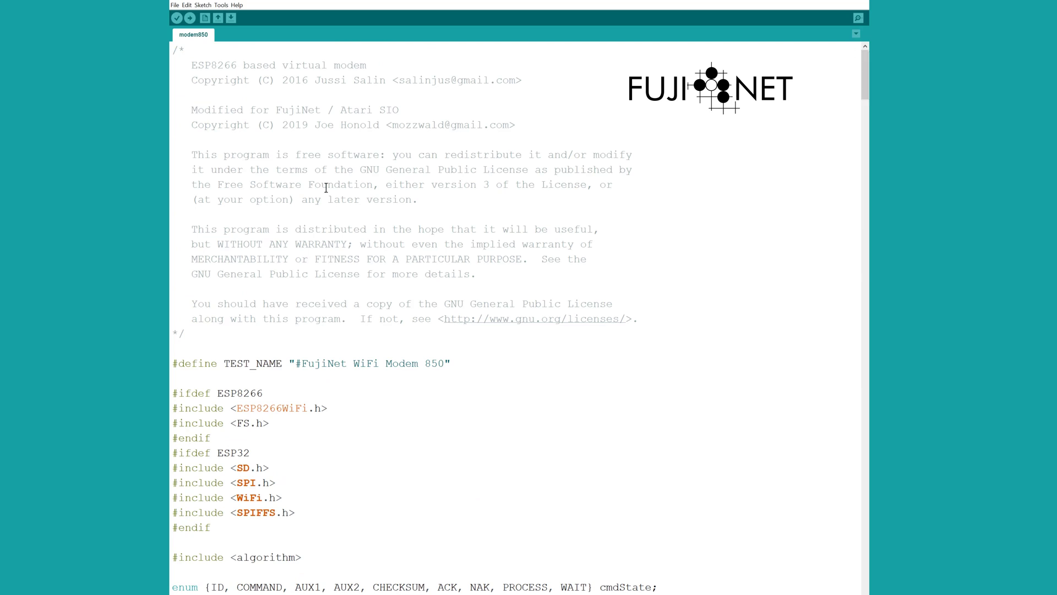
{"action": "left_click_drag", "start_coordinate": [864, 85], "coordinate": [856, 475]}
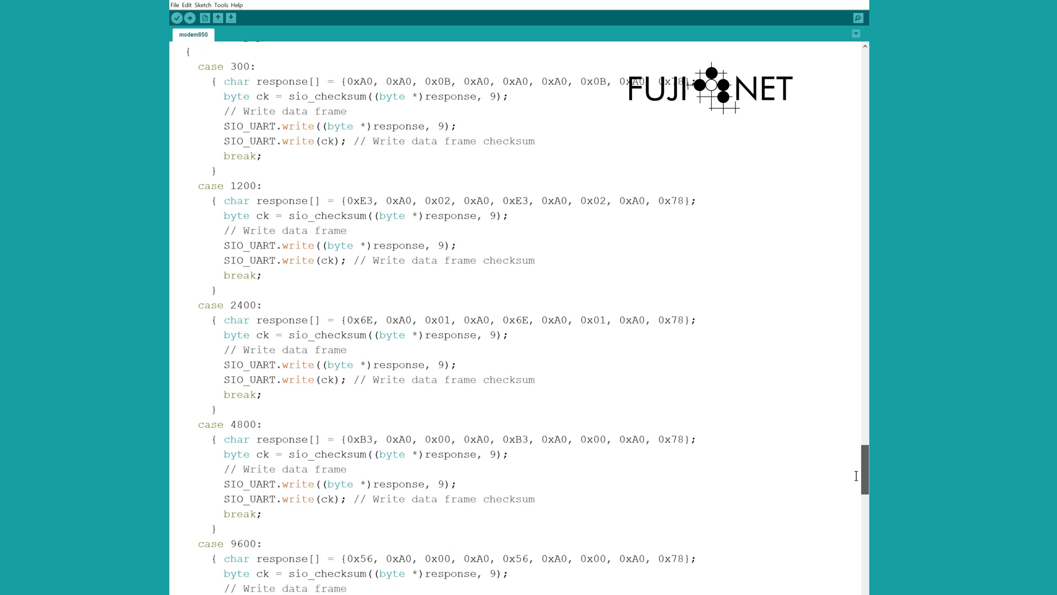
{"action": "left_click_drag", "start_coordinate": [856, 475], "coordinate": [856, 468]}
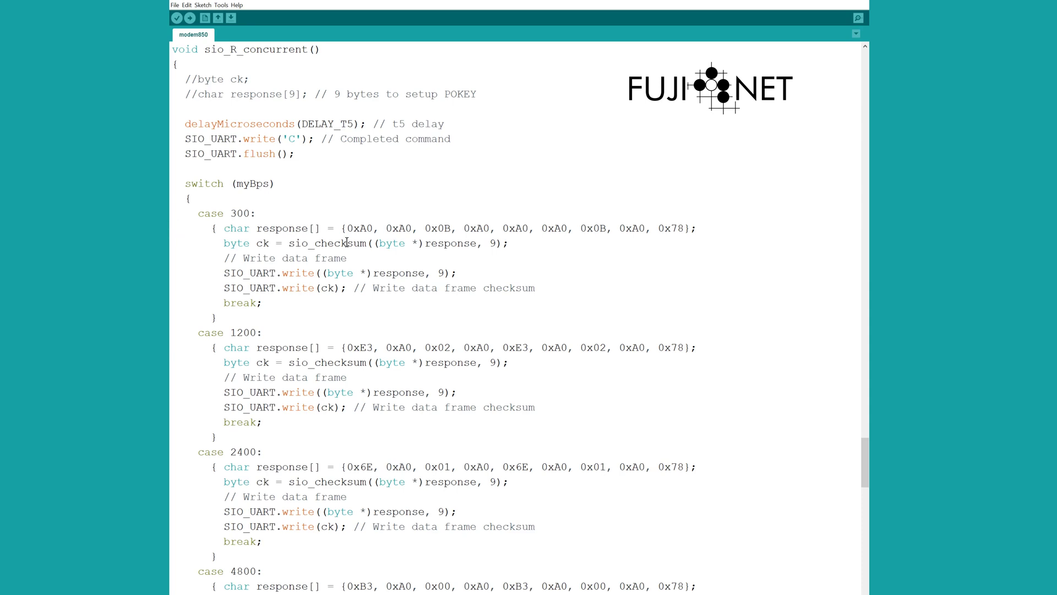
{"action": "scroll", "coordinate": [343, 324], "scroll_direction": "down", "scroll_amount": 5}
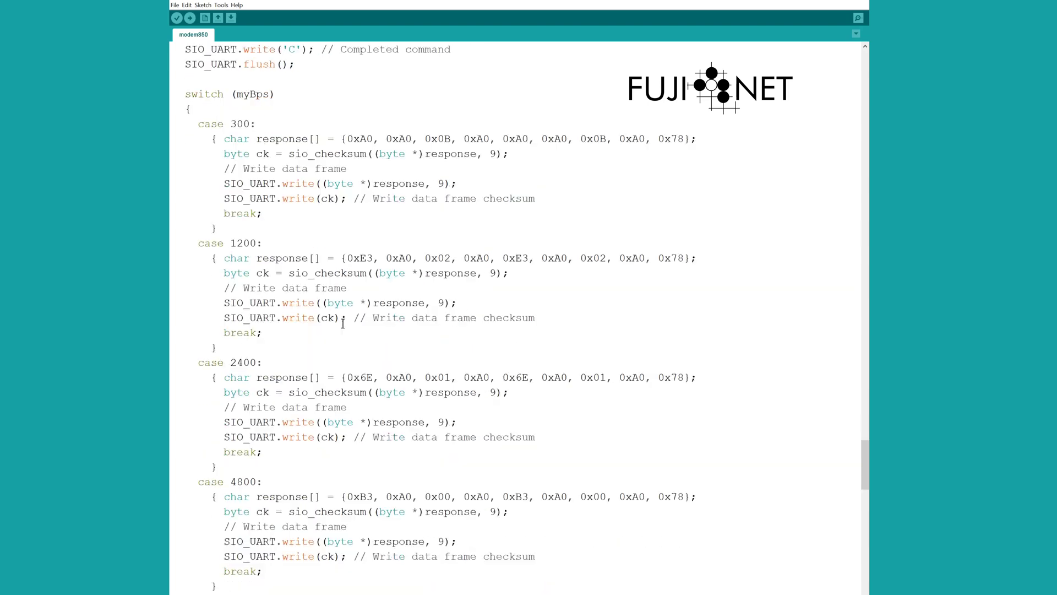
{"action": "scroll", "coordinate": [343, 324], "scroll_direction": "down", "scroll_amount": 1}
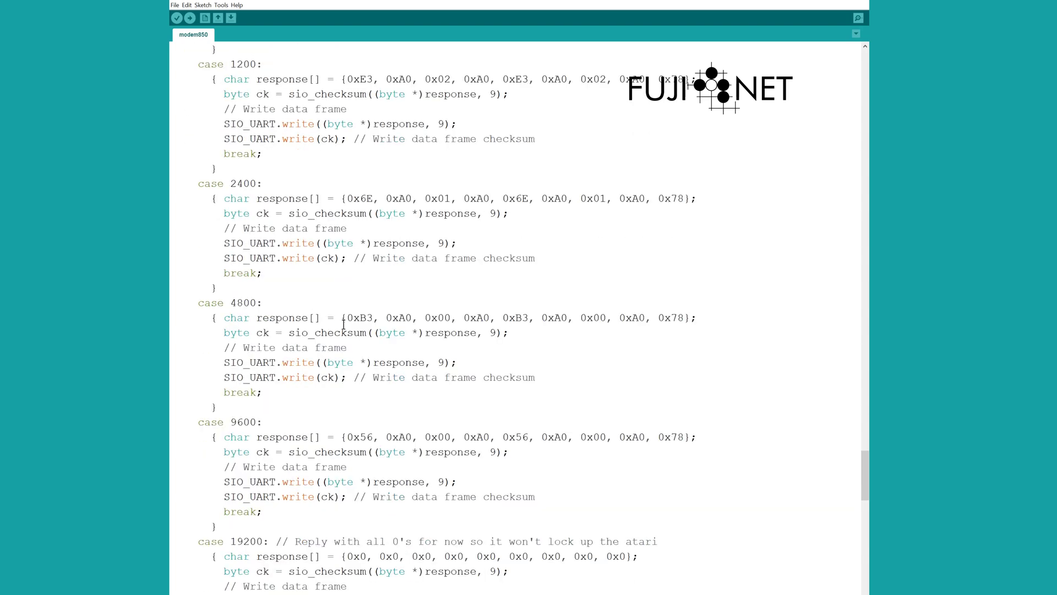
{"action": "scroll", "coordinate": [343, 324], "scroll_direction": "down", "scroll_amount": 1}
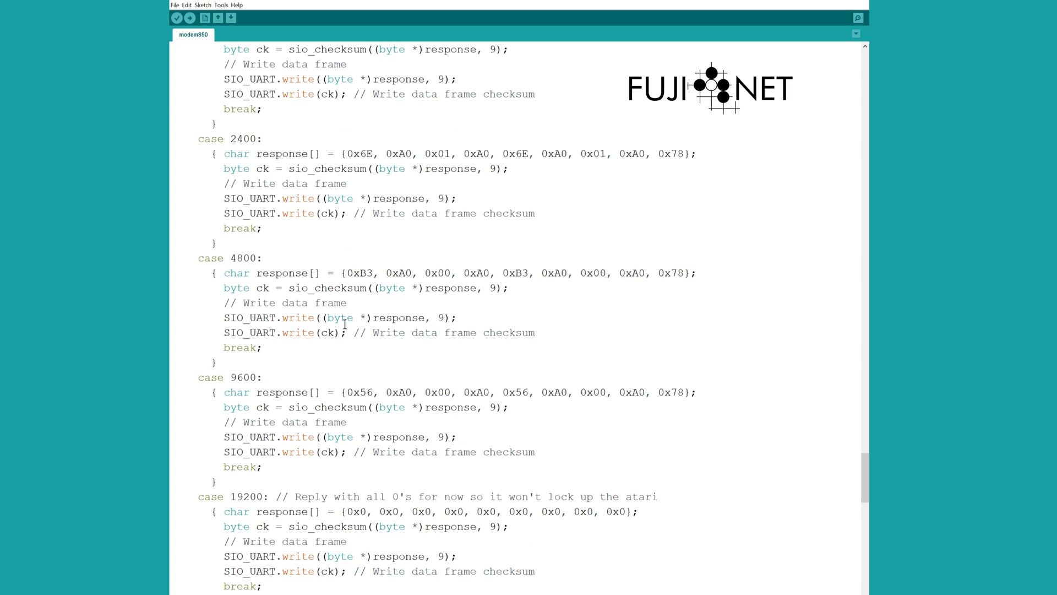
{"action": "scroll", "coordinate": [345, 325], "scroll_direction": "down", "scroll_amount": 14}
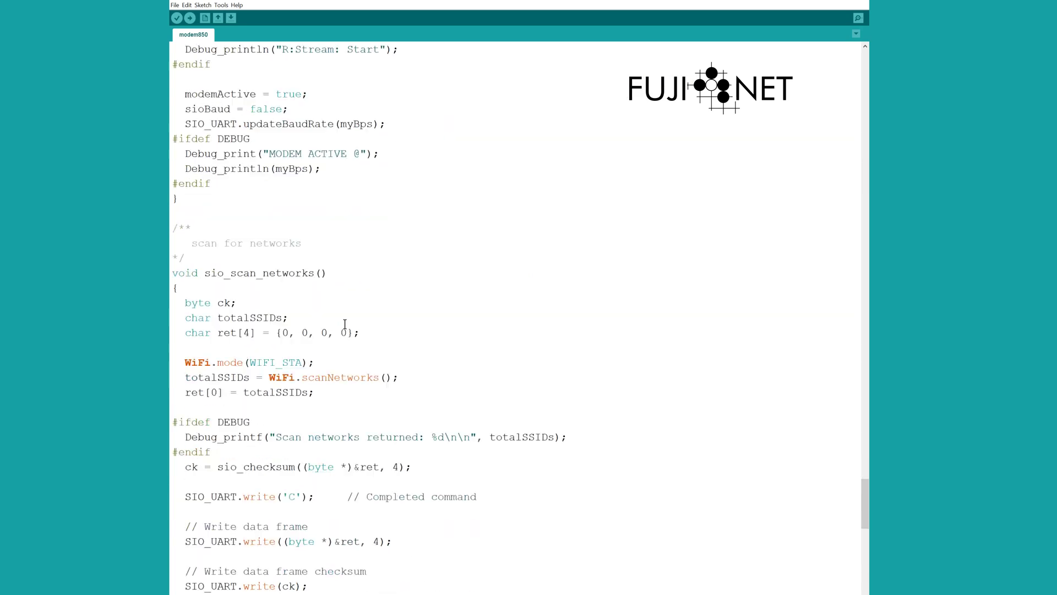
{"action": "scroll", "coordinate": [345, 325], "scroll_direction": "down", "scroll_amount": 3}
{"action": "scroll", "coordinate": [344, 325], "scroll_direction": "down", "scroll_amount": 15}
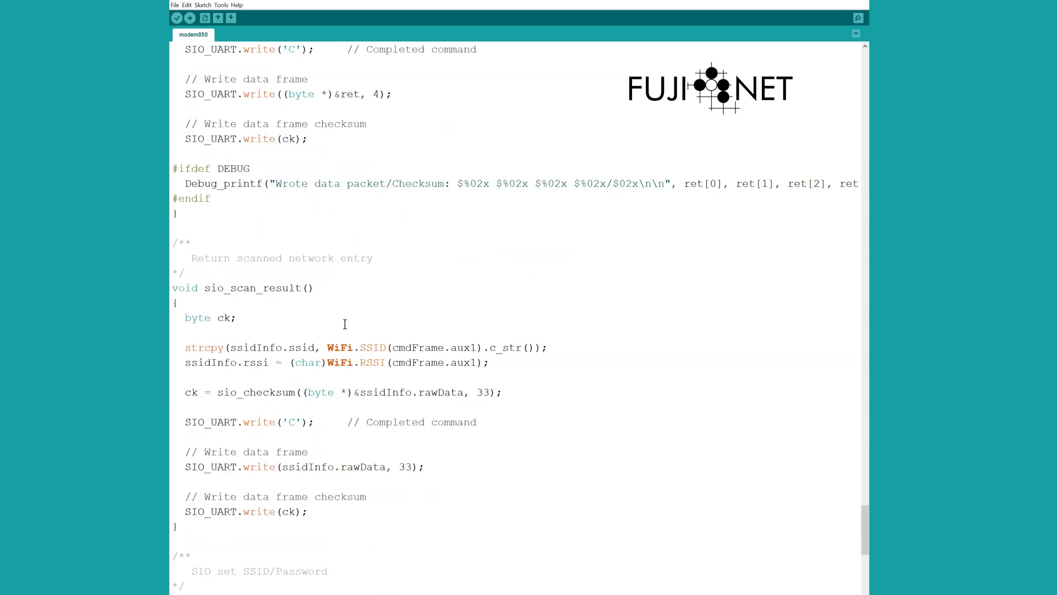
{"action": "scroll", "coordinate": [345, 325], "scroll_direction": "down", "scroll_amount": 10}
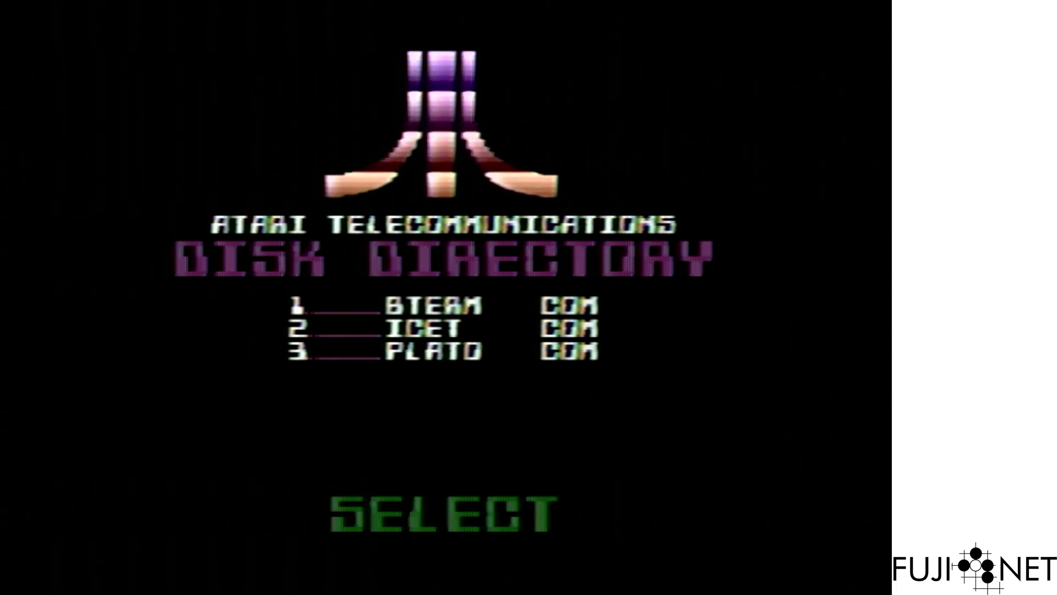
- Choose option 1 in the disk directory to load BTERM.COM
{"action": "key", "text": "1"}
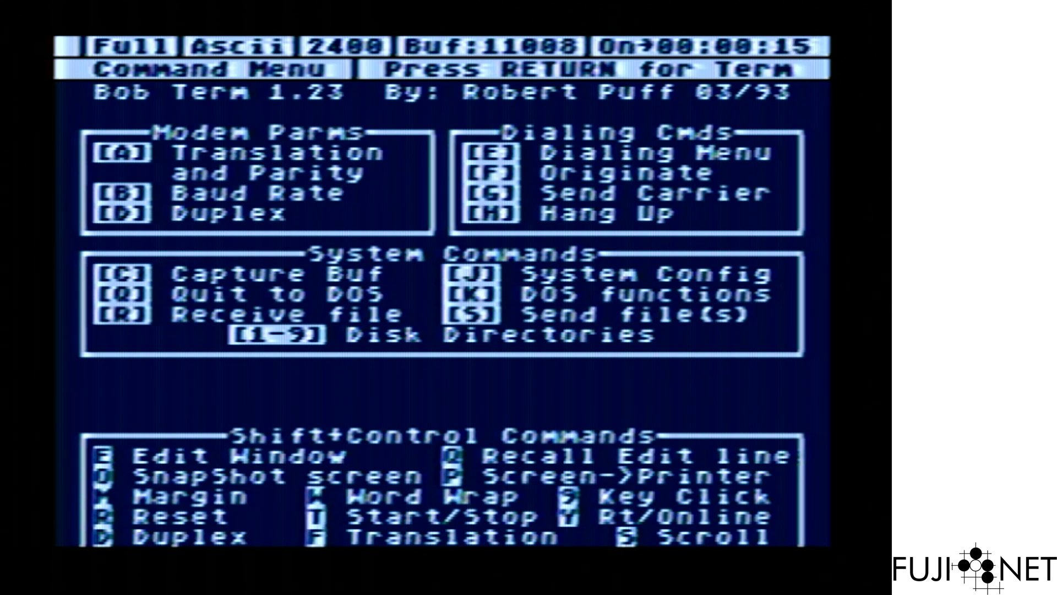
- Raise the baud to 9600, switch translation to Atari, and enter the terminal screen
{"action": "key", "text": "b"}
{"action": "key", "text": "b"}
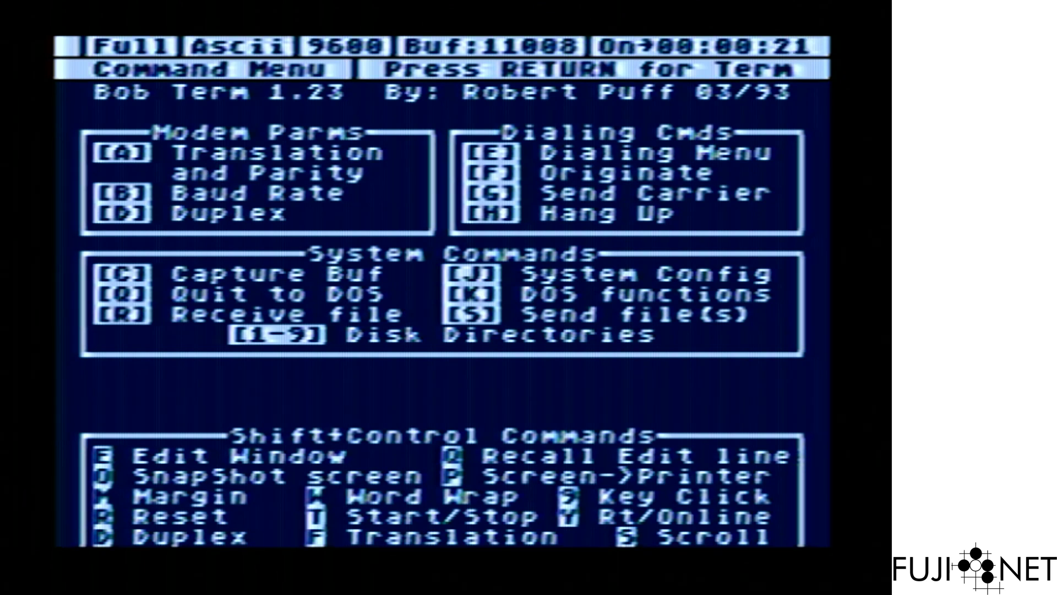
{"action": "key", "text": "ctrl+shift+f"}
{"action": "key", "text": "ctrl+shift+f"}
{"action": "key", "text": "ctrl+shift+f"}
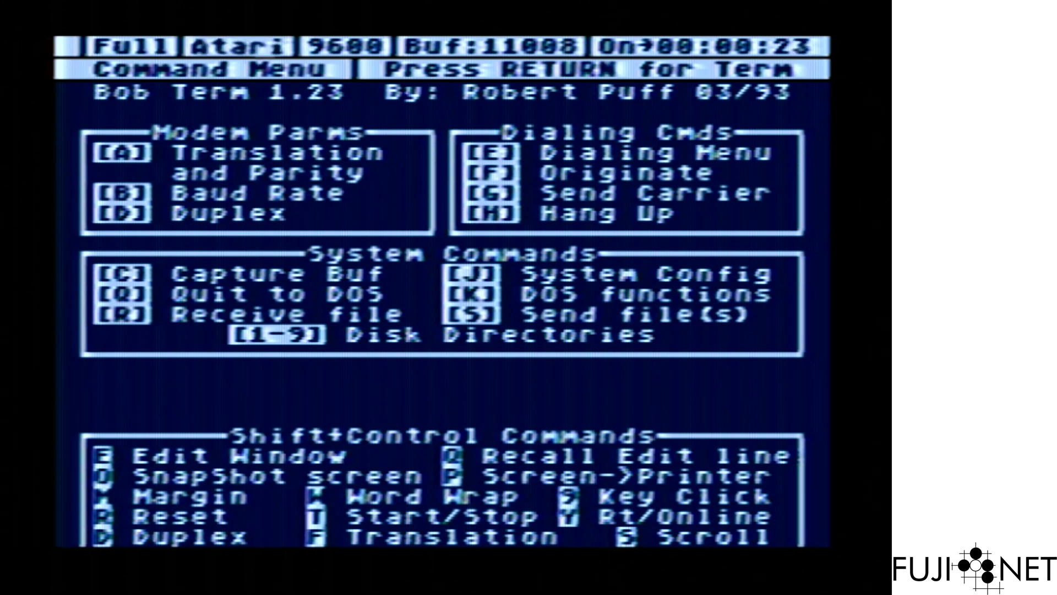
{"action": "key", "text": "Return"}
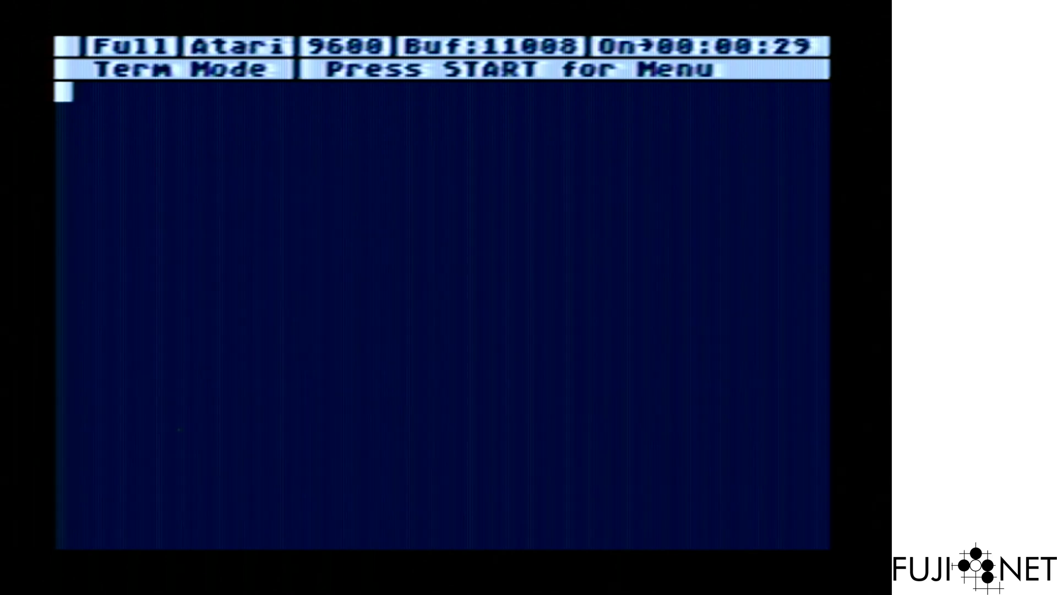
- Test the modem with AT, then dial ATDTalcatrazbbs.ddns.net:9000
{"action": "type", "text": "at"}
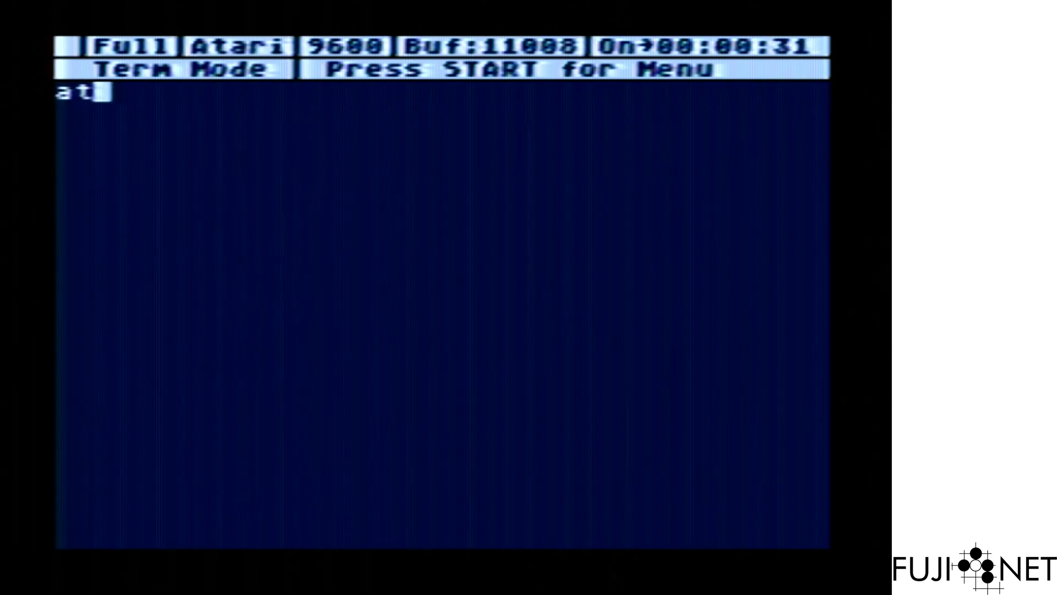
{"action": "key", "text": "Return"}
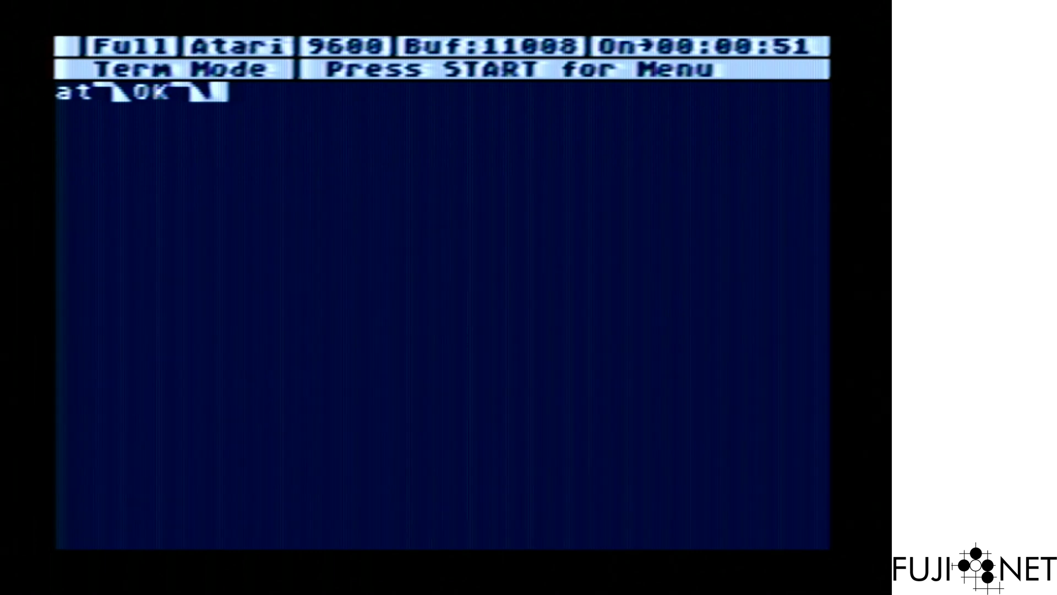
{"action": "type", "text": "atdt"}
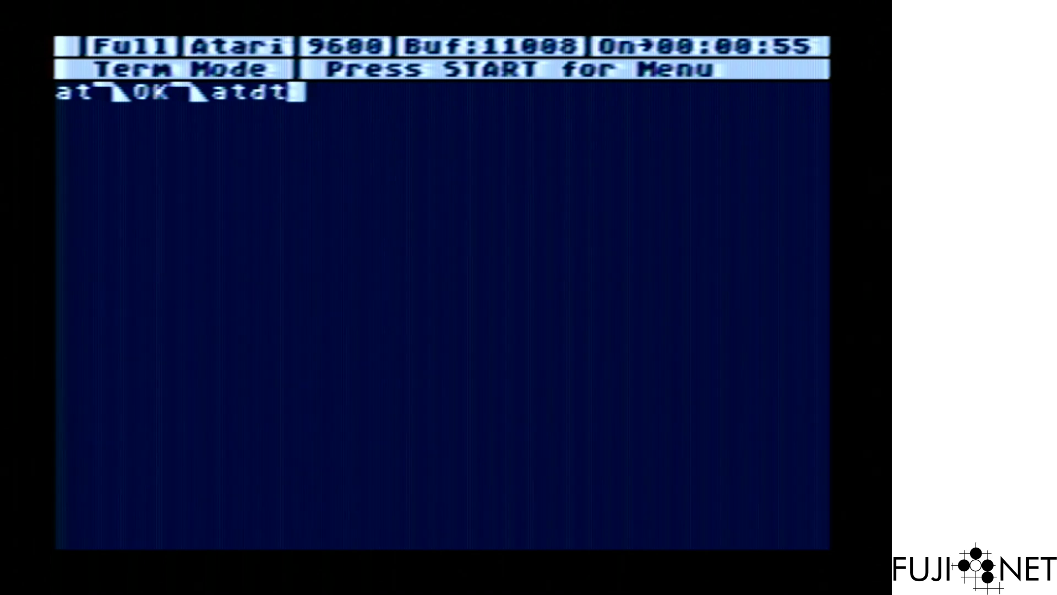
{"action": "type", "text": "alc"}
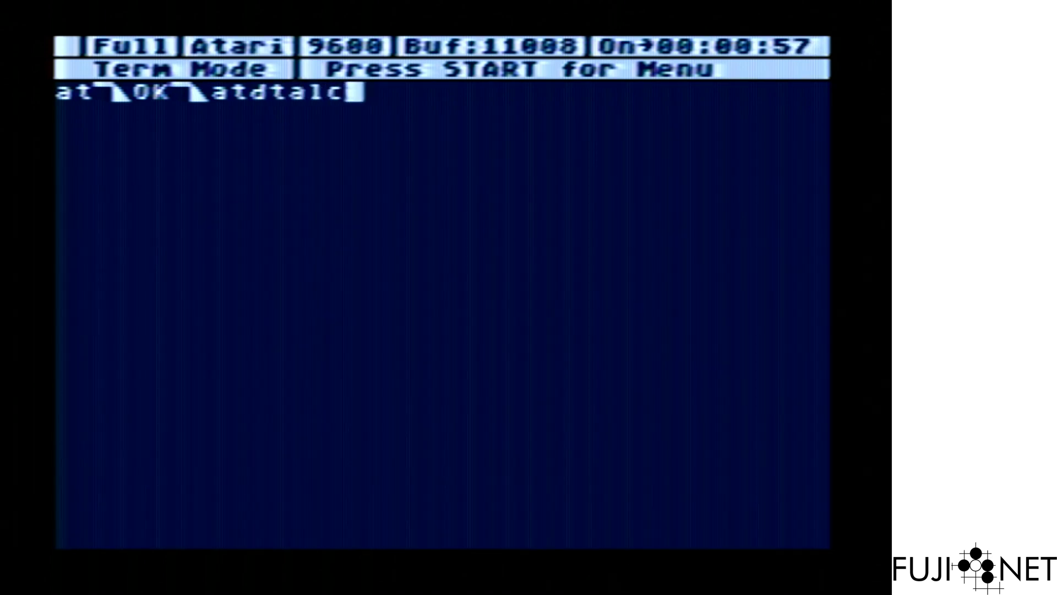
{"action": "type", "text": "atrazbbs"}
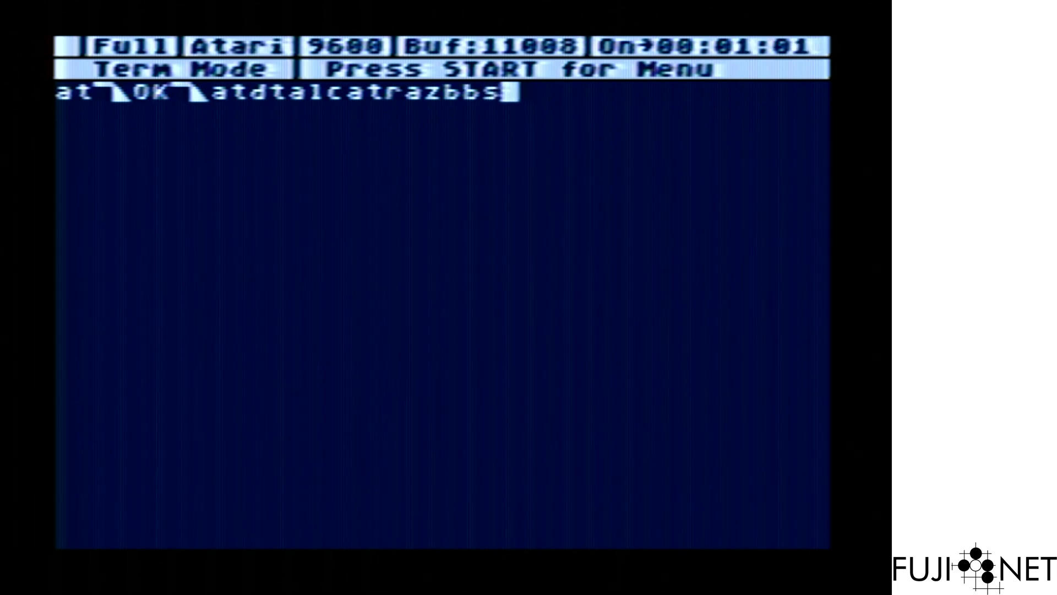
{"action": "type", "text": ".ddns."}
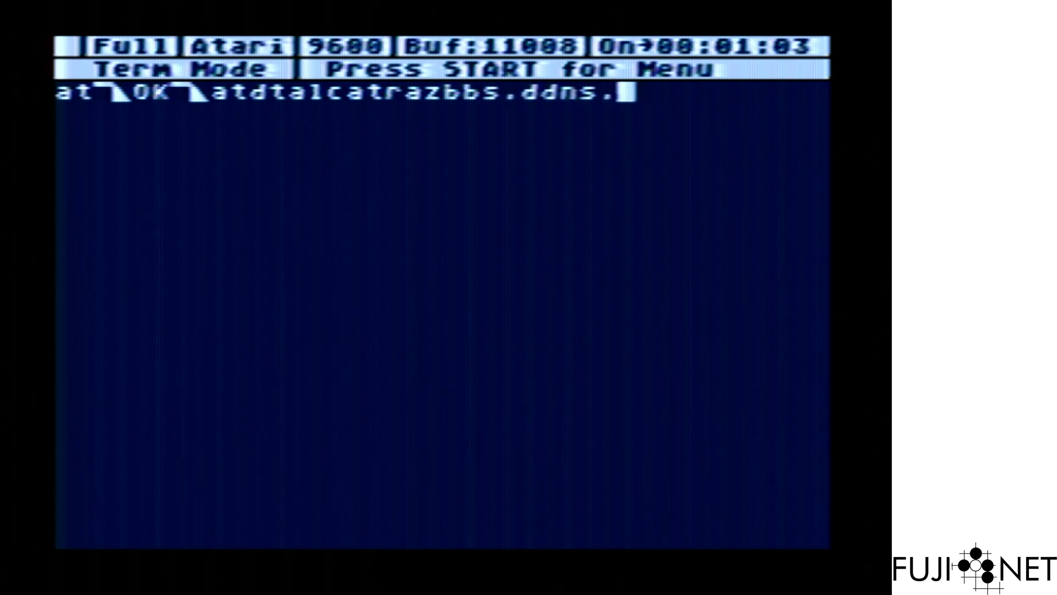
{"action": "type", "text": "net"}
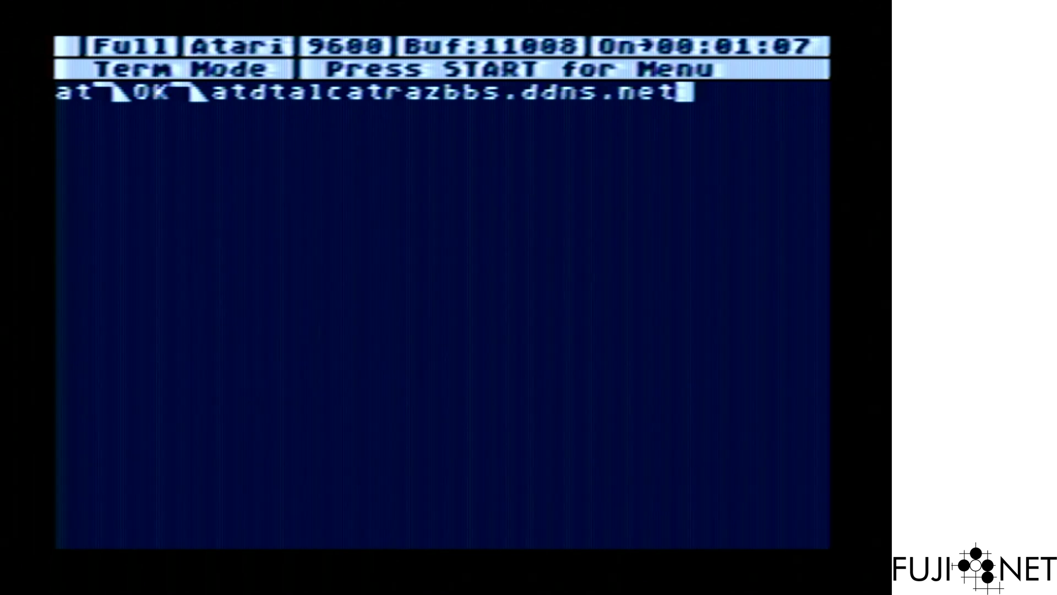
{"action": "type", "text": ":"}
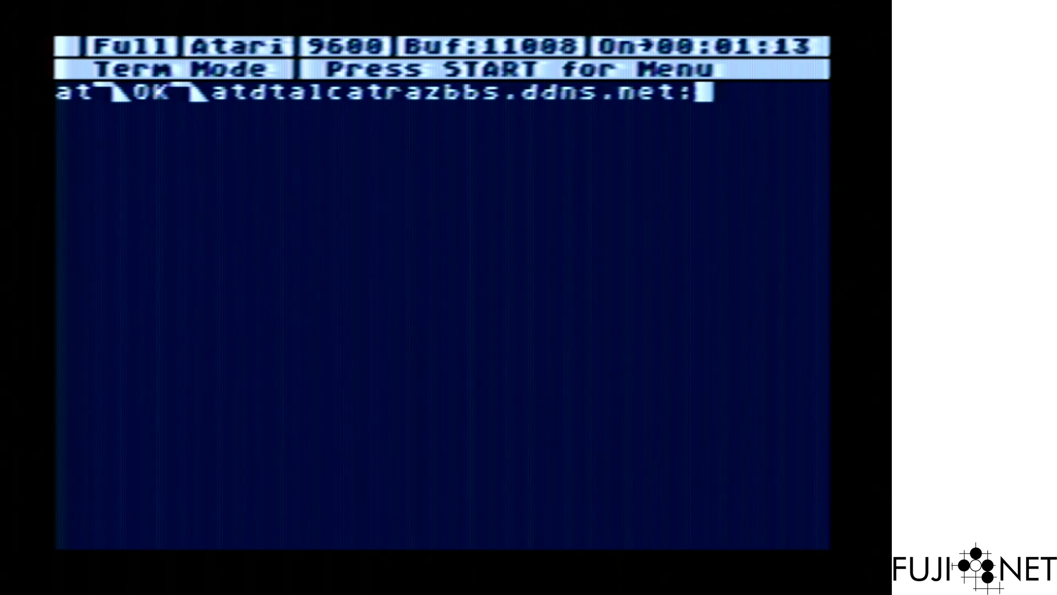
{"action": "type", "text": "9000"}
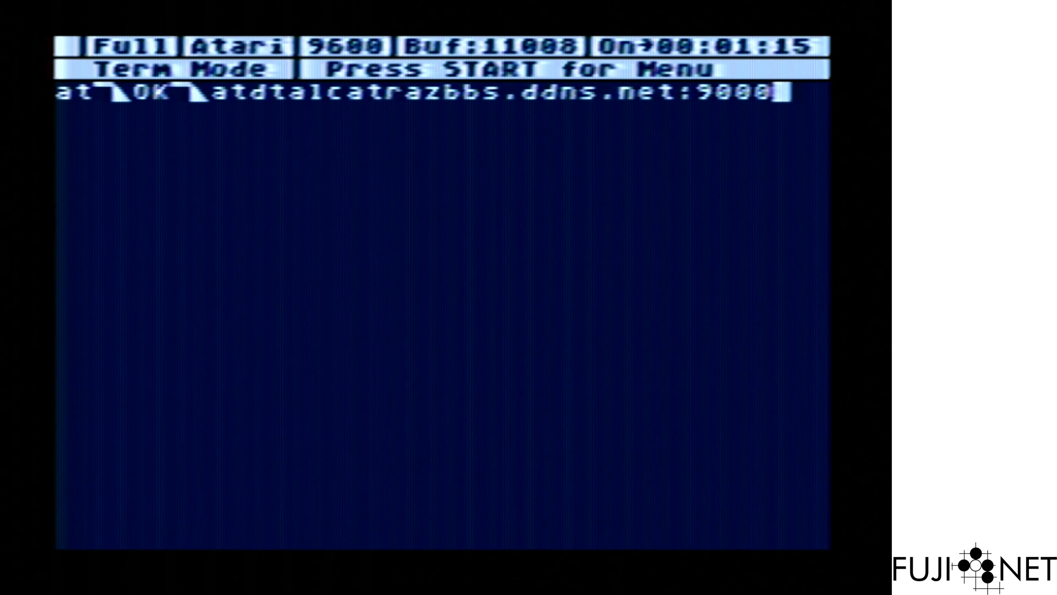
{"action": "key", "text": "Return"}
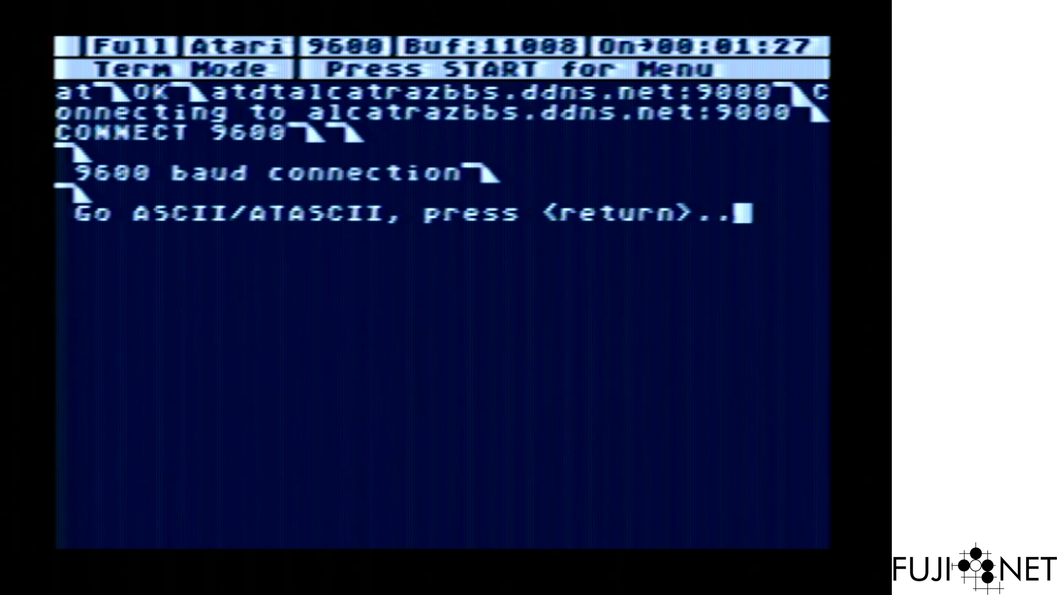
- Accept the character-set prompt, enter the user number and password, then request the menu with ?
{"action": "key", "text": "Return"}
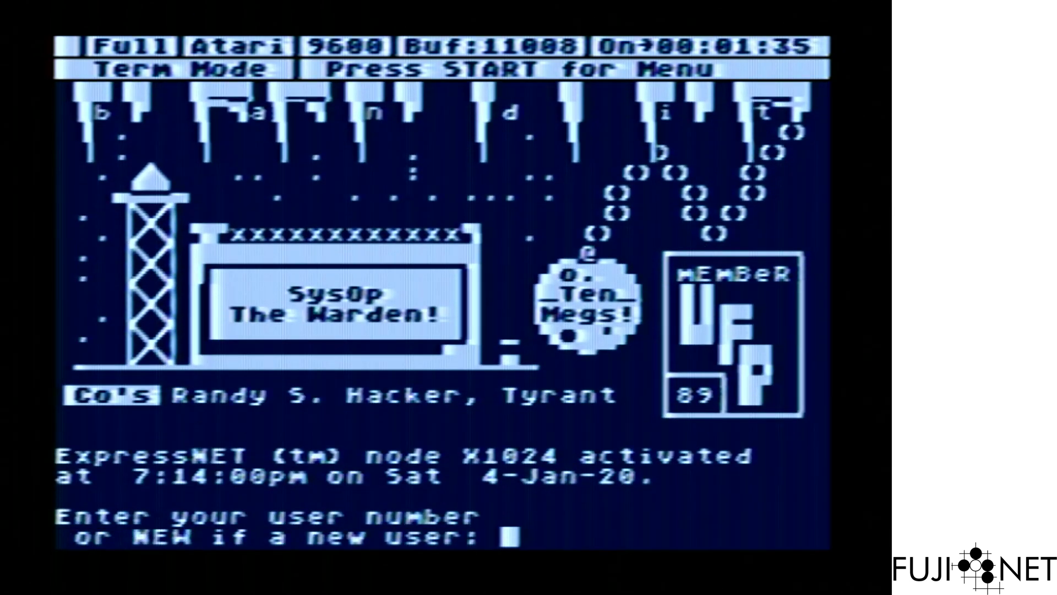
{"action": "type", "text": "17"}
{"action": "key", "text": "Return"}
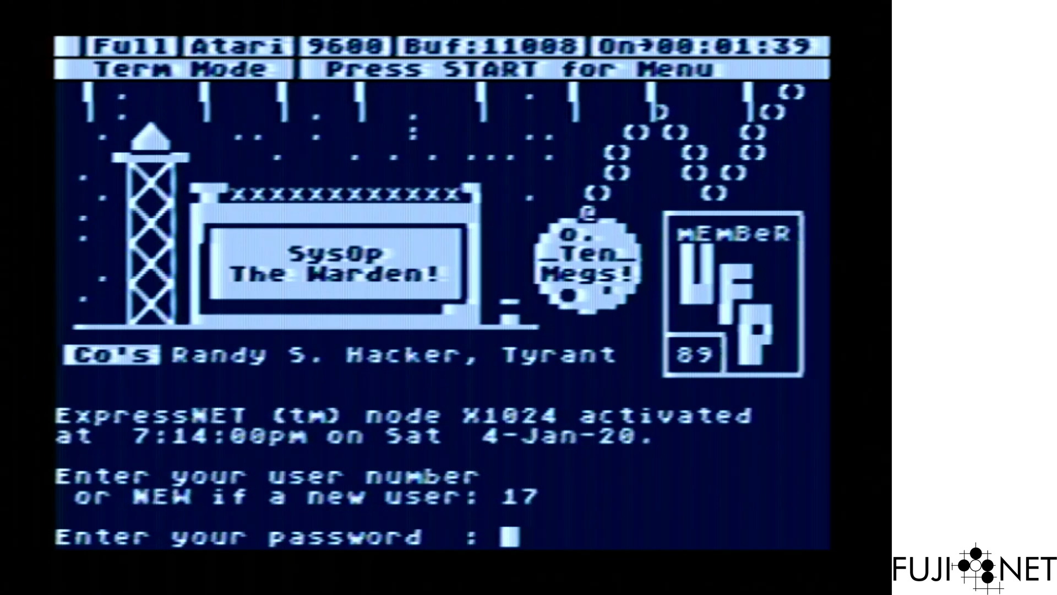
{"action": "type", "text": "********"}
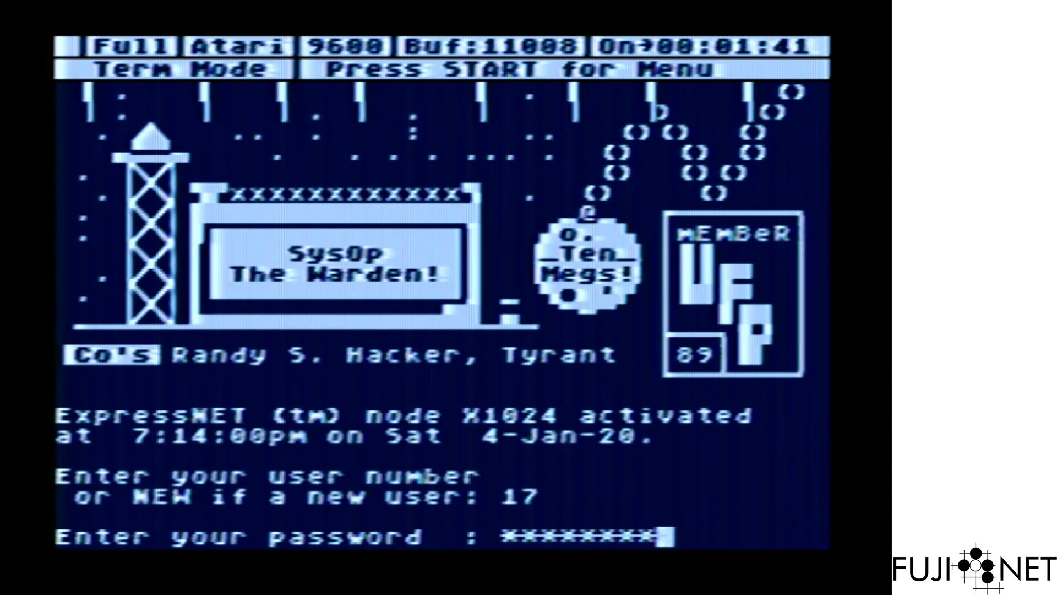
{"action": "type", "text": "*"}
{"action": "key", "text": "Return"}
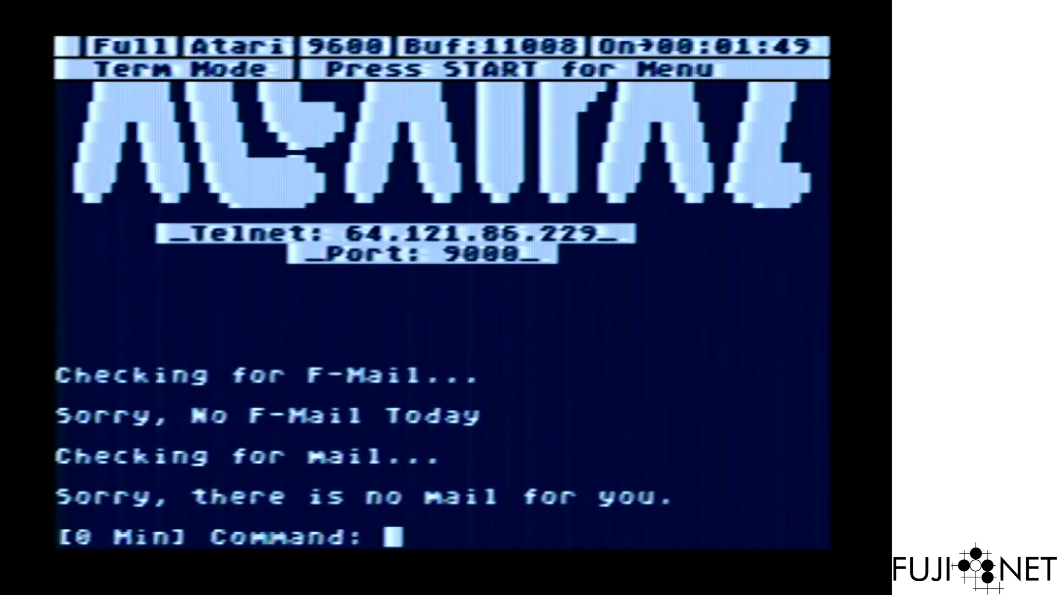
{"action": "type", "text": "?"}
{"action": "key", "text": "Return"}
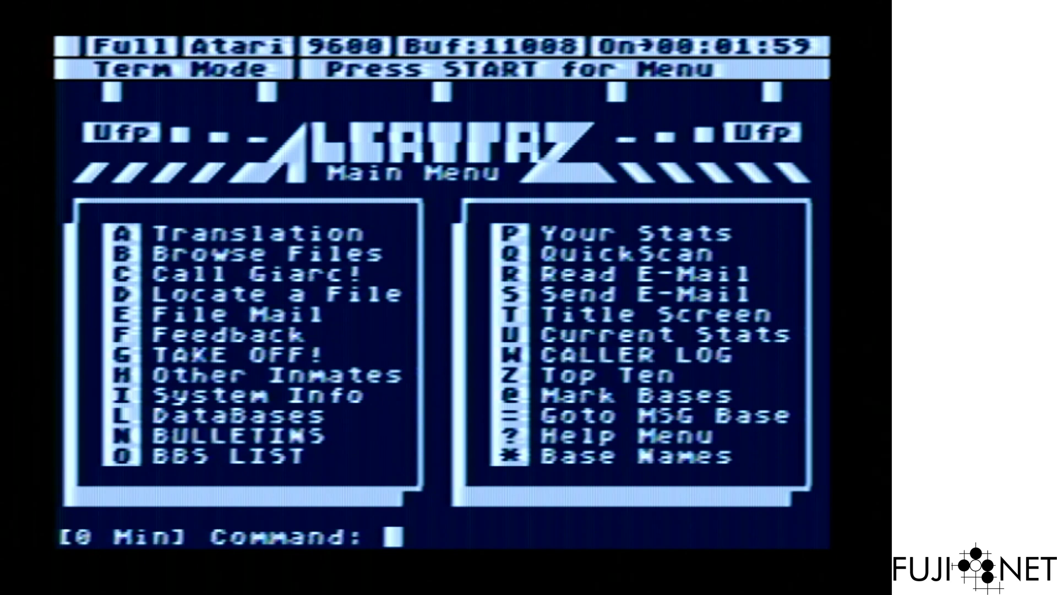
- Enter G and Y at the Alcatraz main-menu prompt to log off
{"action": "type", "text": "g"}
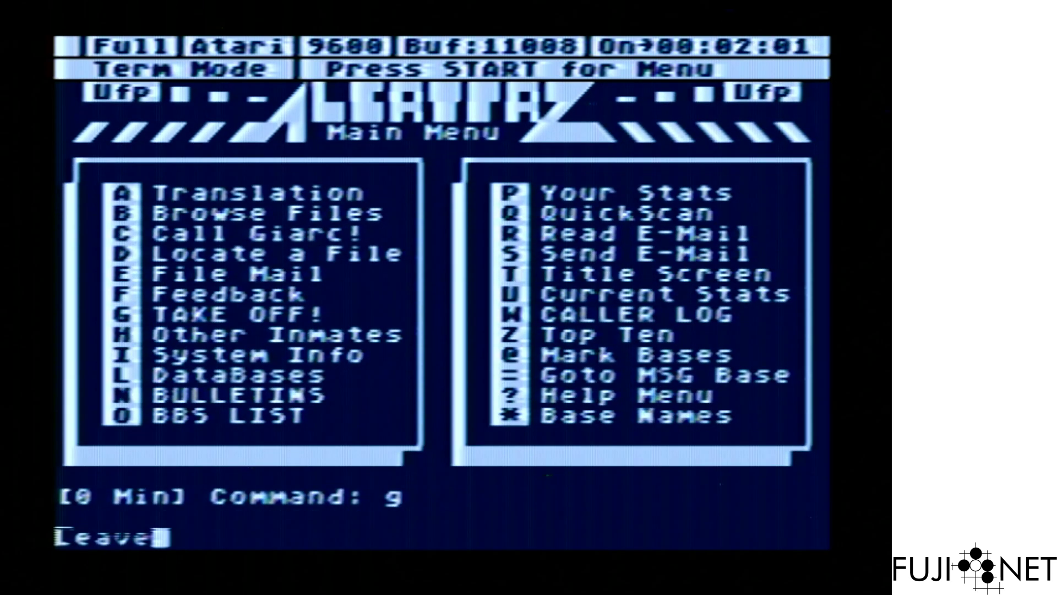
{"action": "type", "text": "y"}
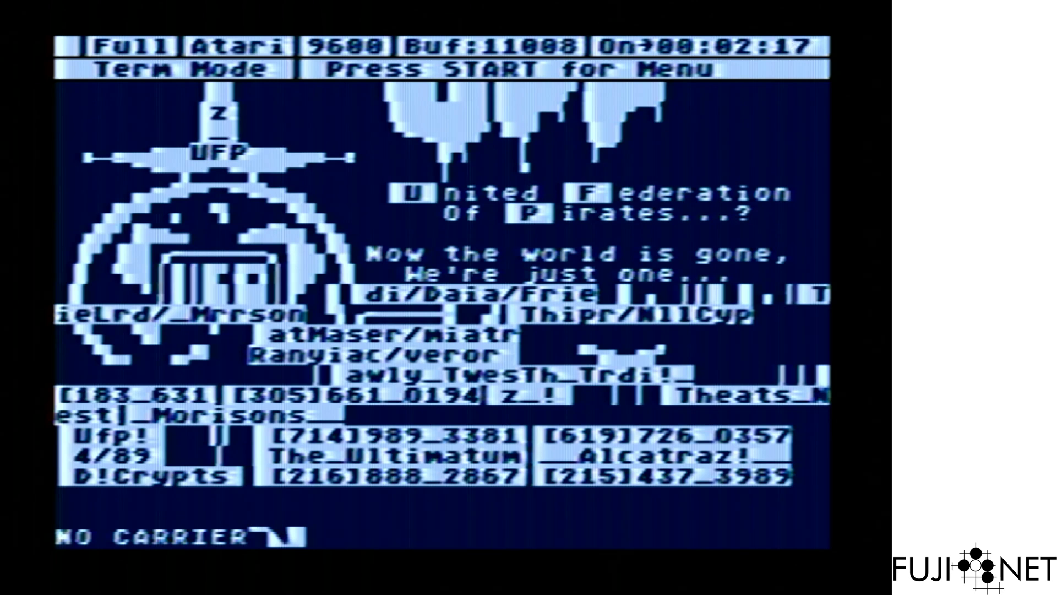
- Switch Bob Term translation to ASCII and confirm the modem answers AT
{"action": "key", "text": "F4"}
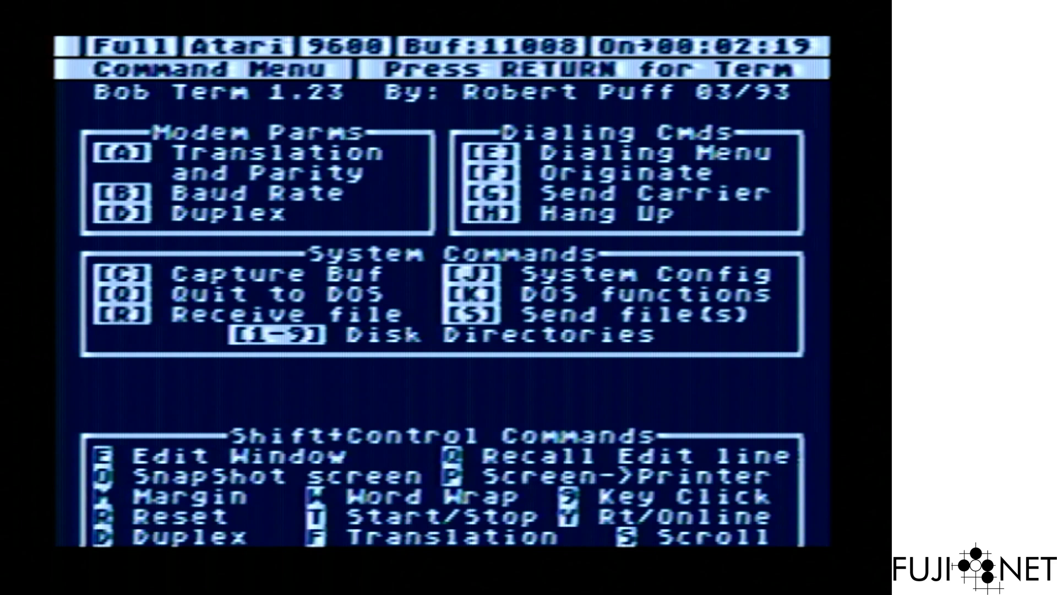
{"action": "key", "text": "a"}
{"action": "key", "text": "Return"}
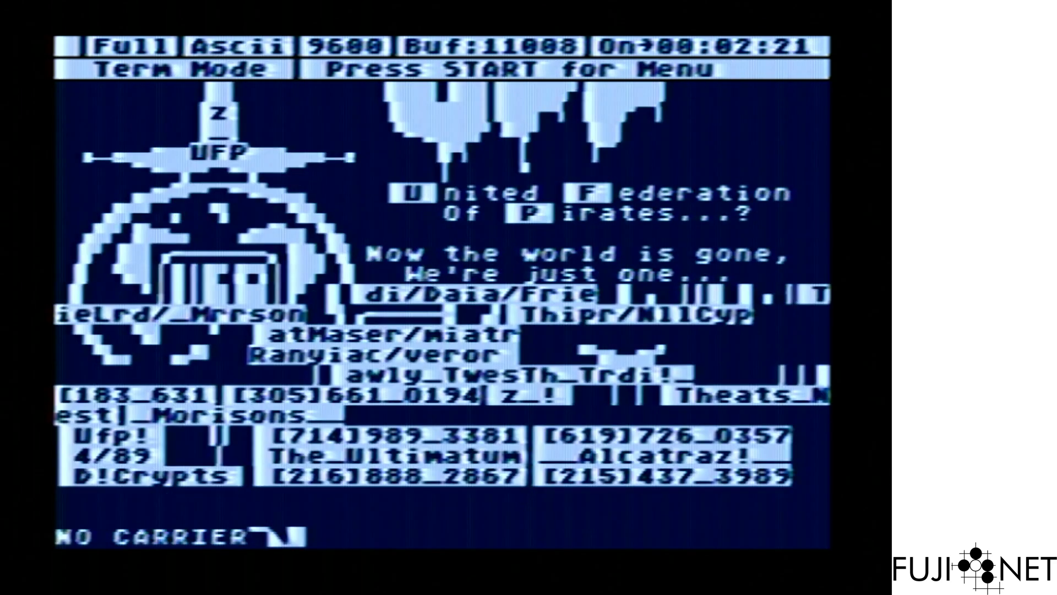
{"action": "type", "text": "at"}
{"action": "key", "text": "Return"}
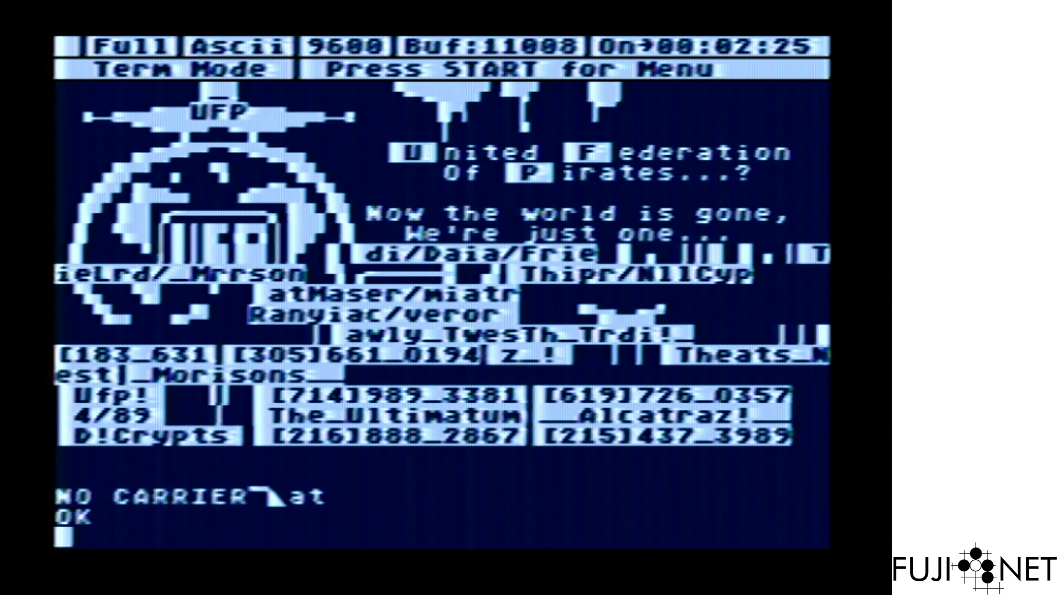
- Dial bbs.fozztexx.net, correcting a mistyped address, to reach Level 29
{"action": "type", "text": "a"}
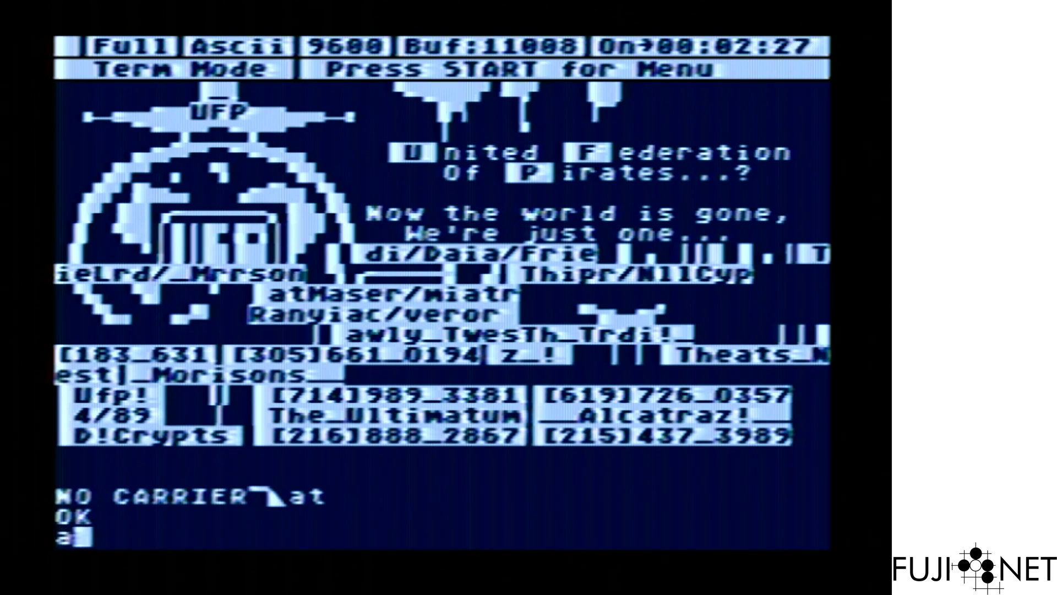
{"action": "type", "text": "tdtbs"}
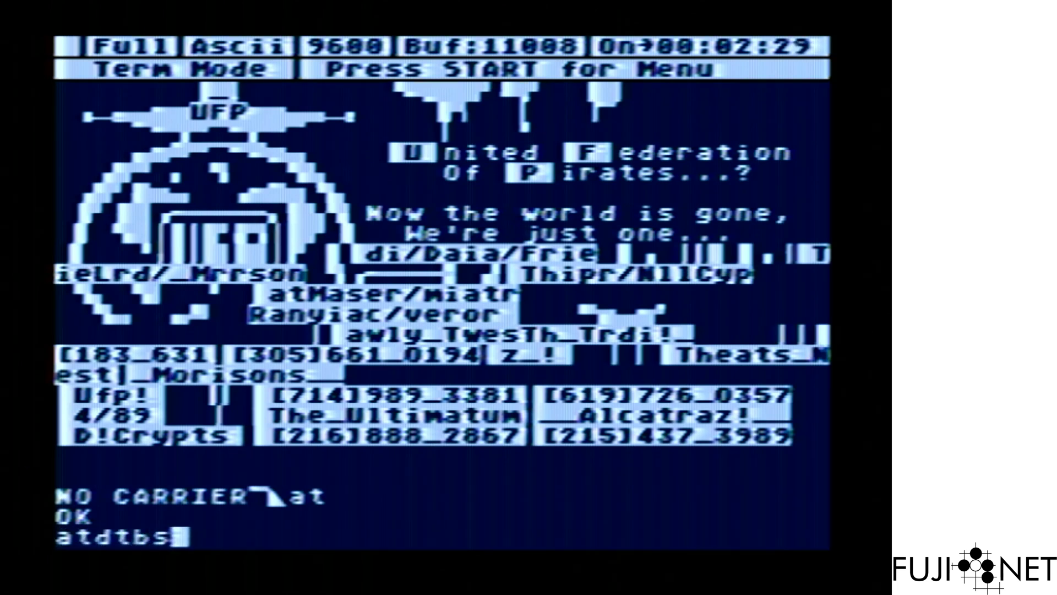
{"action": "type", "text": ".fozztexx.net"}
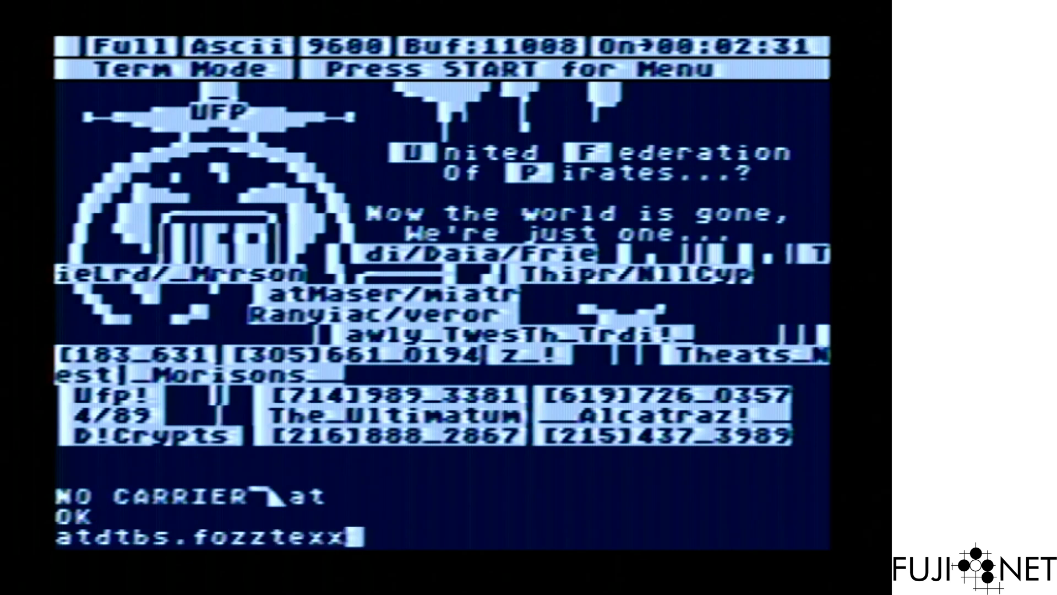
{"action": "key", "text": "Return"}
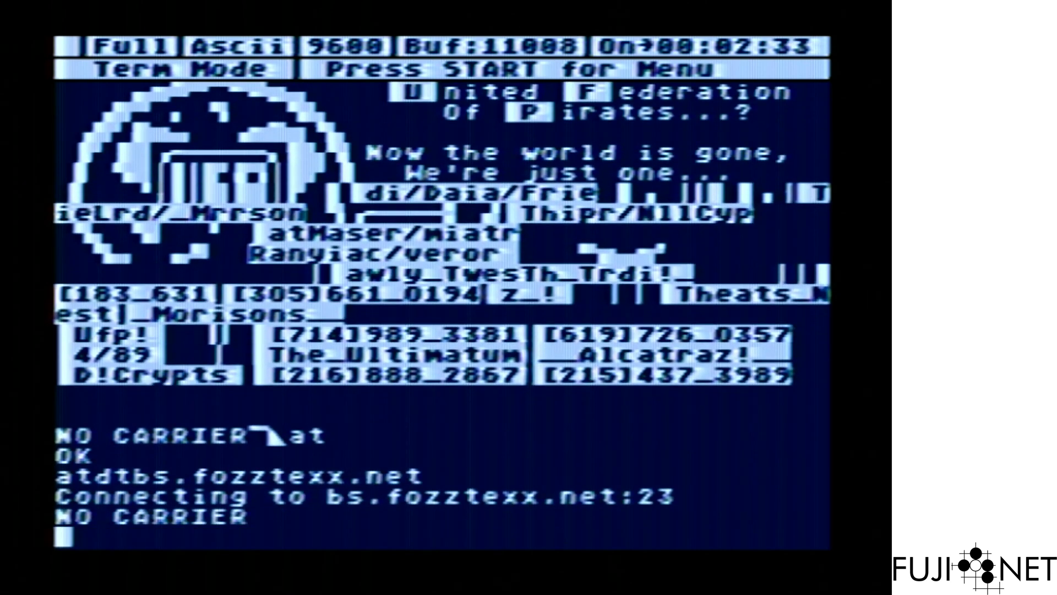
{"action": "type", "text": "atdtbba"}
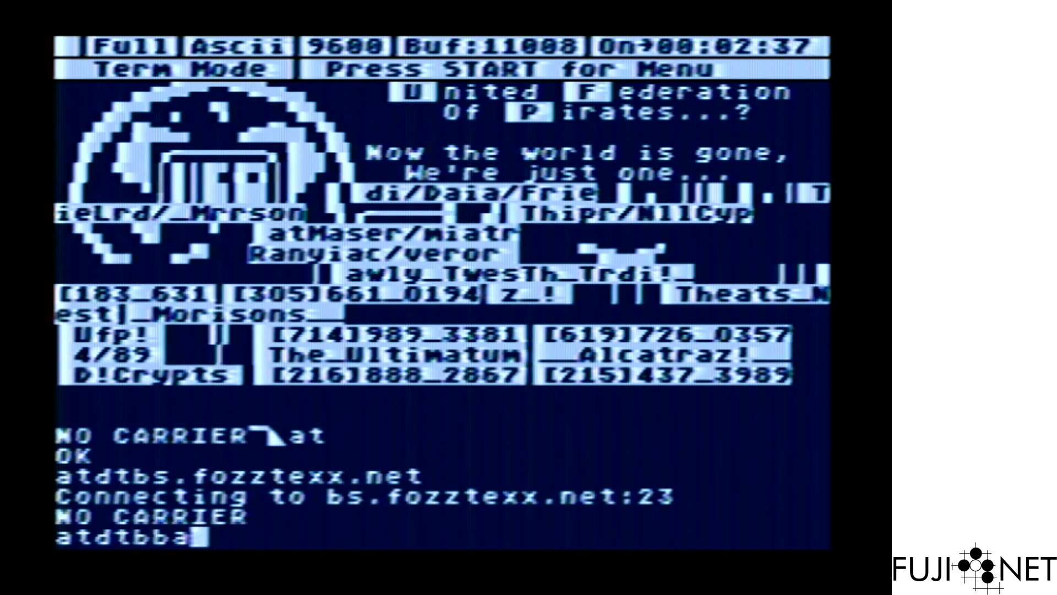
{"action": "key", "text": "BackSpace"}
{"action": "type", "text": "s."}
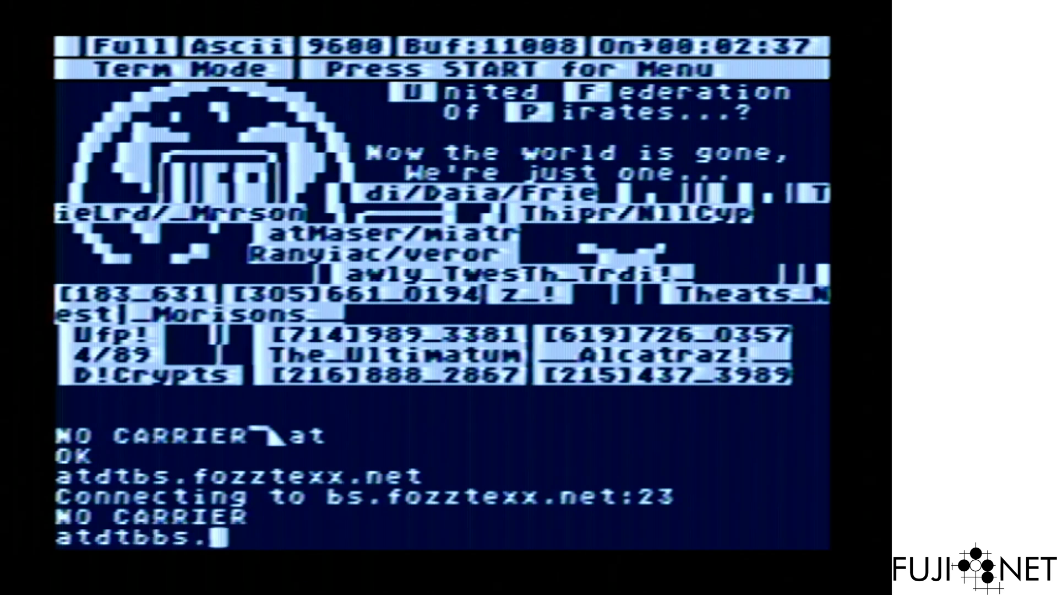
{"action": "type", "text": "fozztexx.net"}
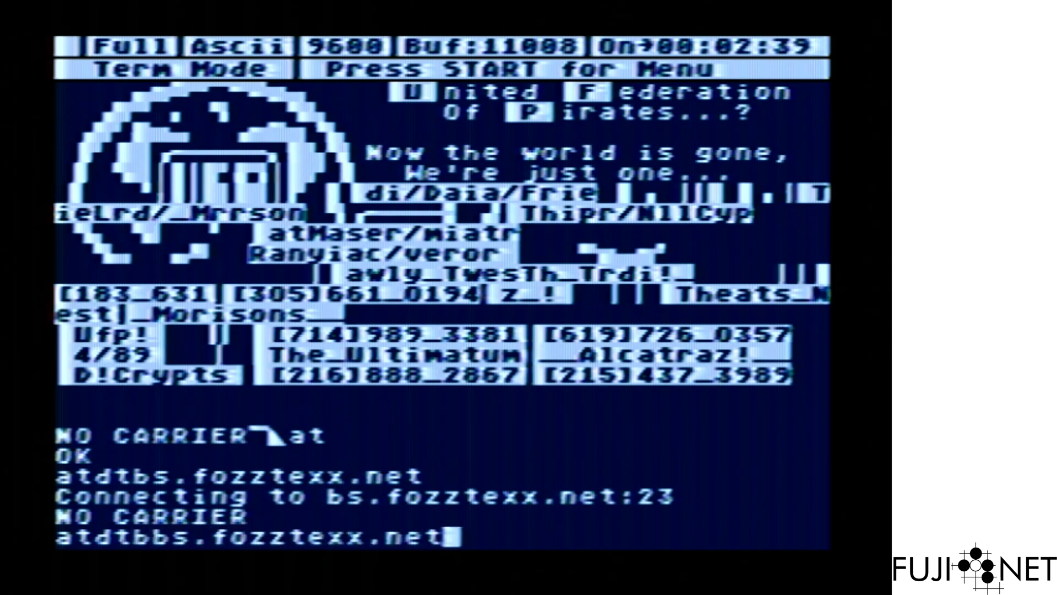
{"action": "key", "text": "Return"}
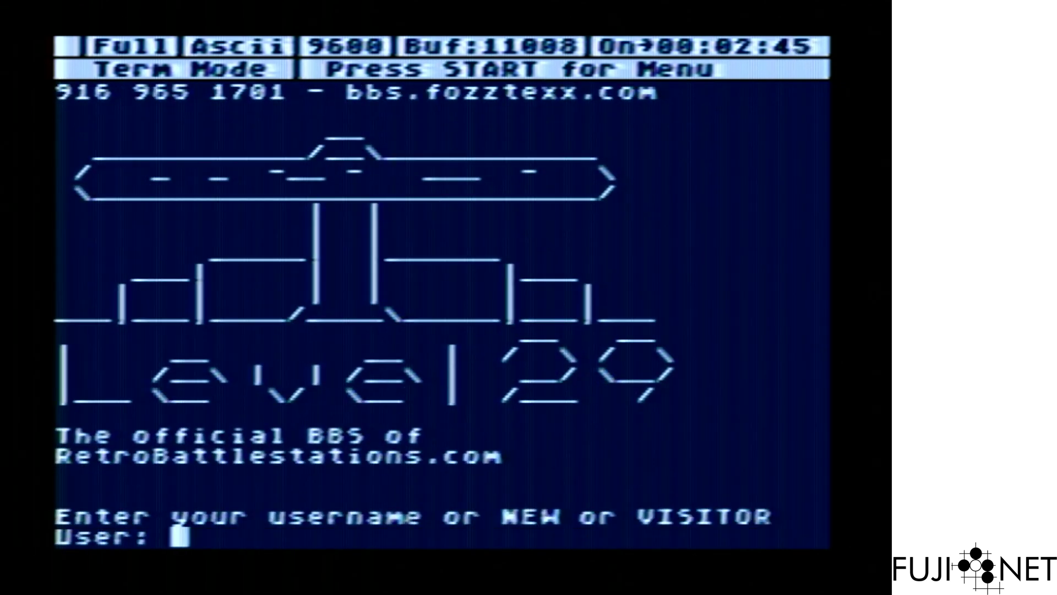
- Log in to Level 29 with the username and password
{"action": "type", "text": "tsc"}
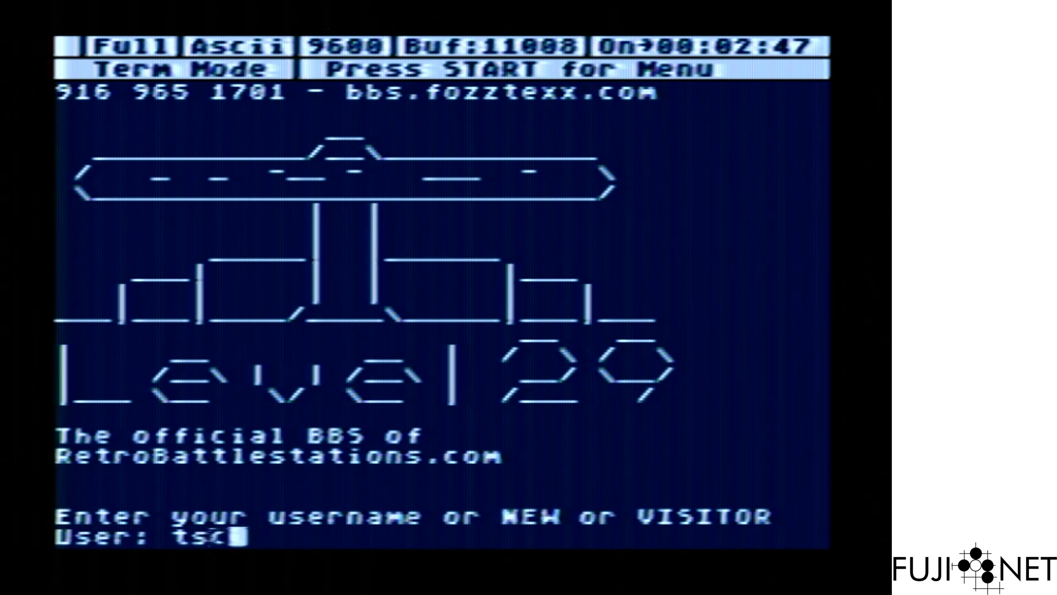
{"action": "type", "text": "hak909"}
{"action": "key", "text": "Return"}
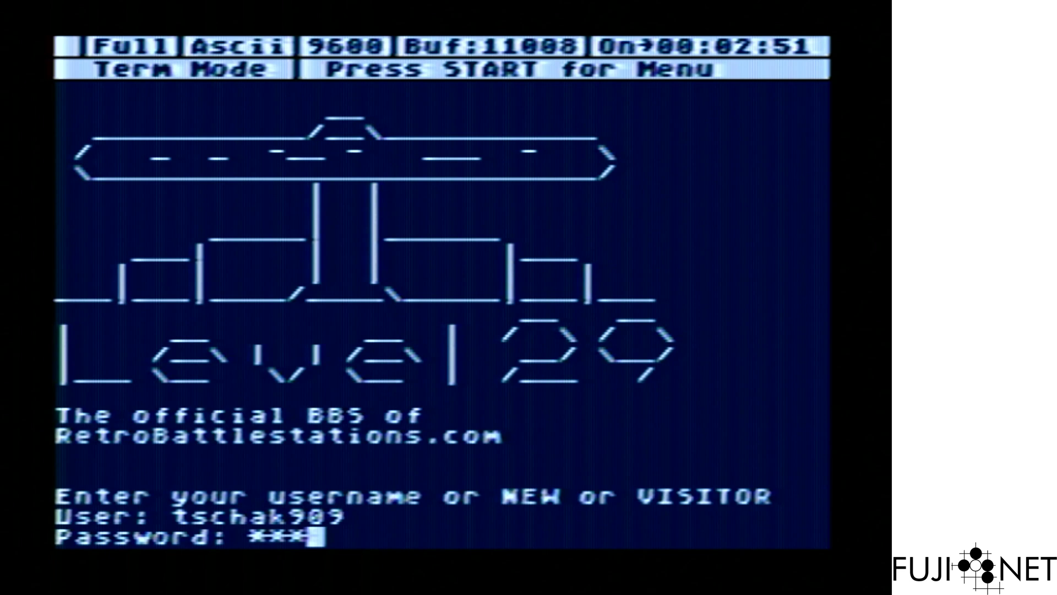
{"action": "type", "text": "*****"}
{"action": "key", "text": "Return"}
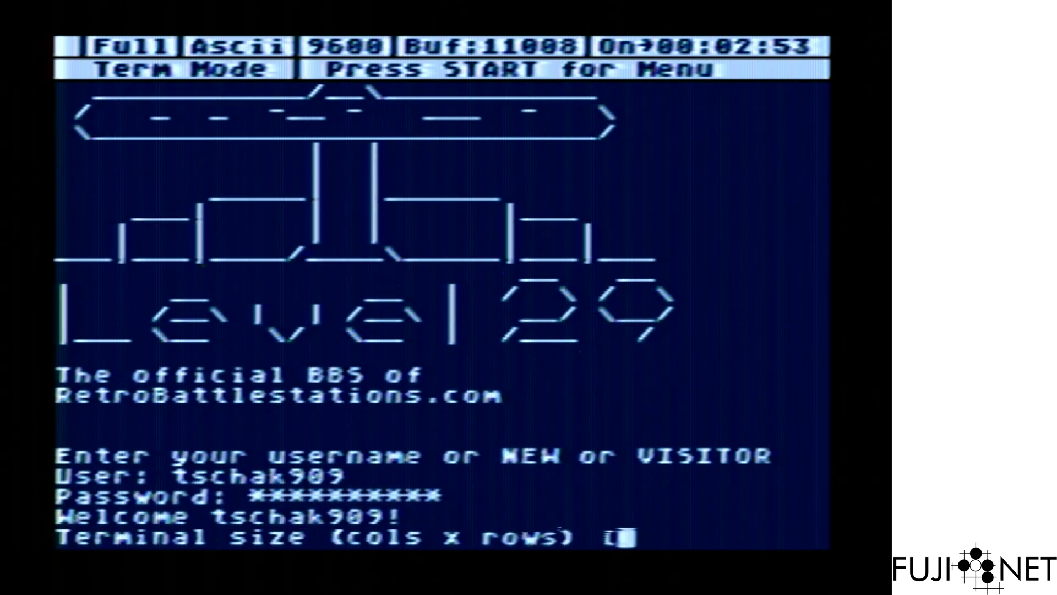
- Accept the default terminal settings, continue past the pauses to the Main Menu, and choose Log Off (O, Y)
{"action": "key", "text": "Return"}
{"action": "key", "text": "Return"}
{"action": "key", "text": "Return"}
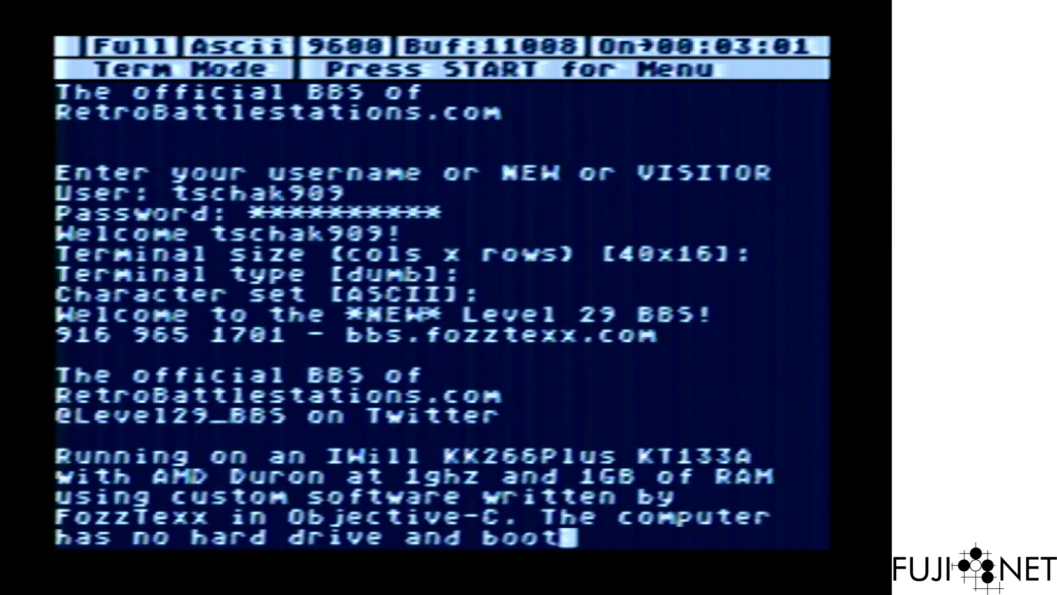
{"action": "key", "text": "Return"}
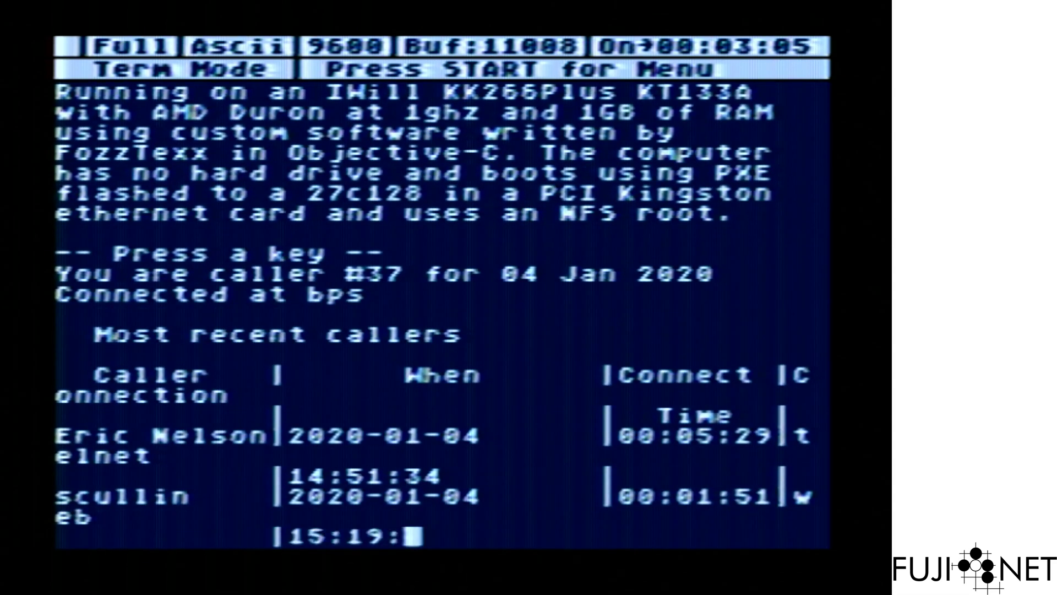
{"action": "key", "text": "Return"}
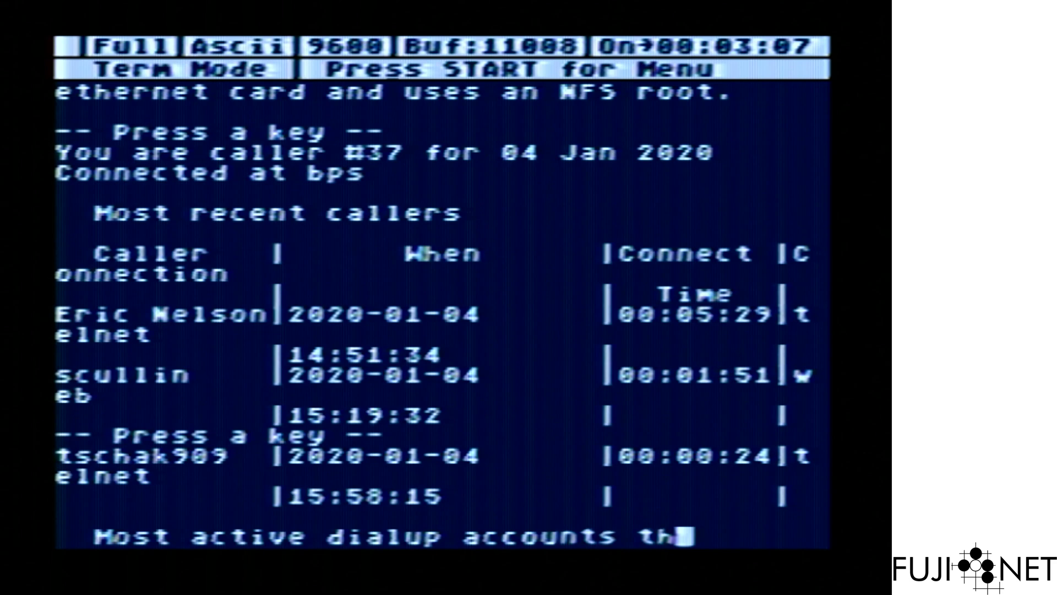
{"action": "key", "text": "Return"}
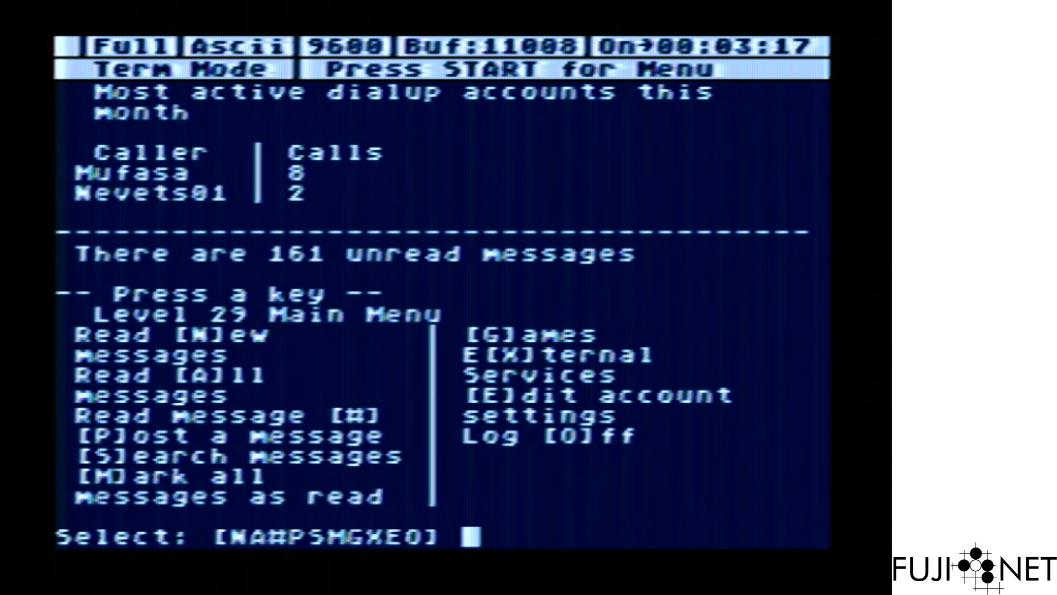
{"action": "type", "text": "O "}
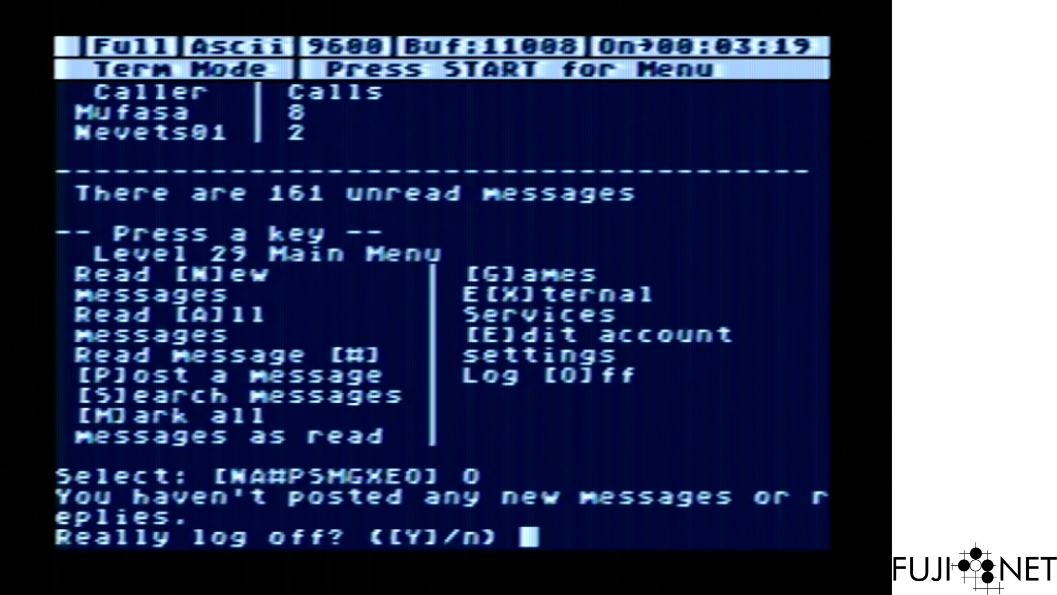
{"action": "type", "text": "Y"}
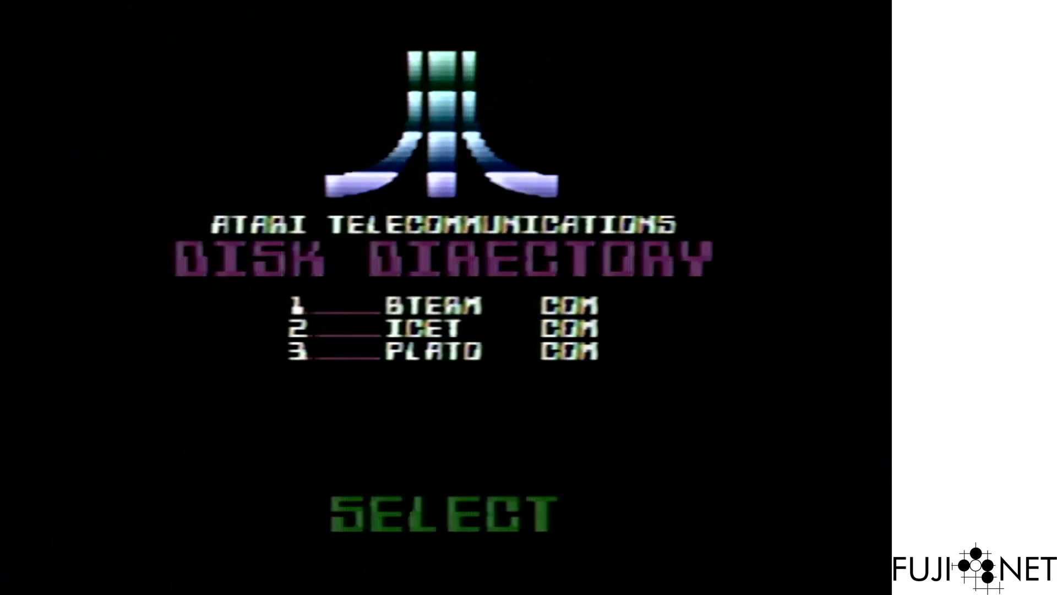
- Select option 3 in the disk menu, retrying once, to load PLATOTERM 1.3
{"action": "key", "text": "3"}
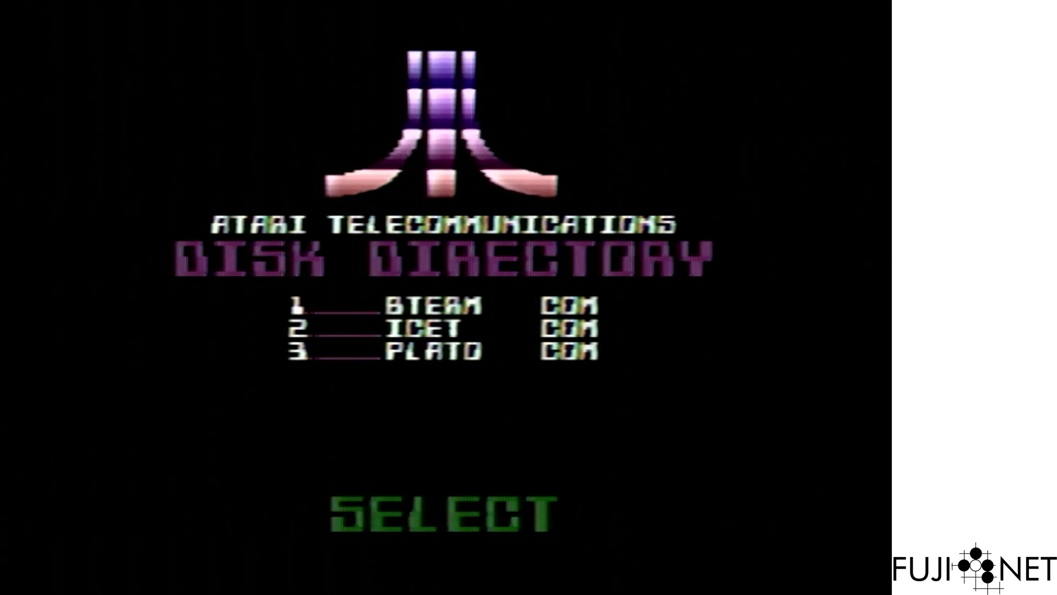
{"action": "key", "text": "3"}
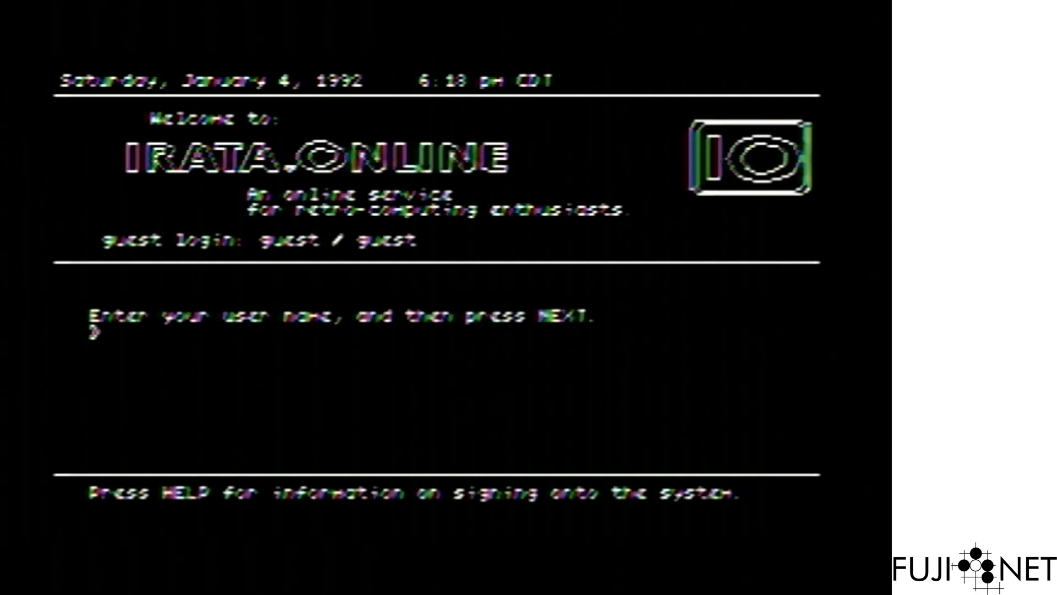
- Sign in to IRATA.ONLINE with the user name, the atari group and the password
{"action": "type", "text": "thomas cherr"}
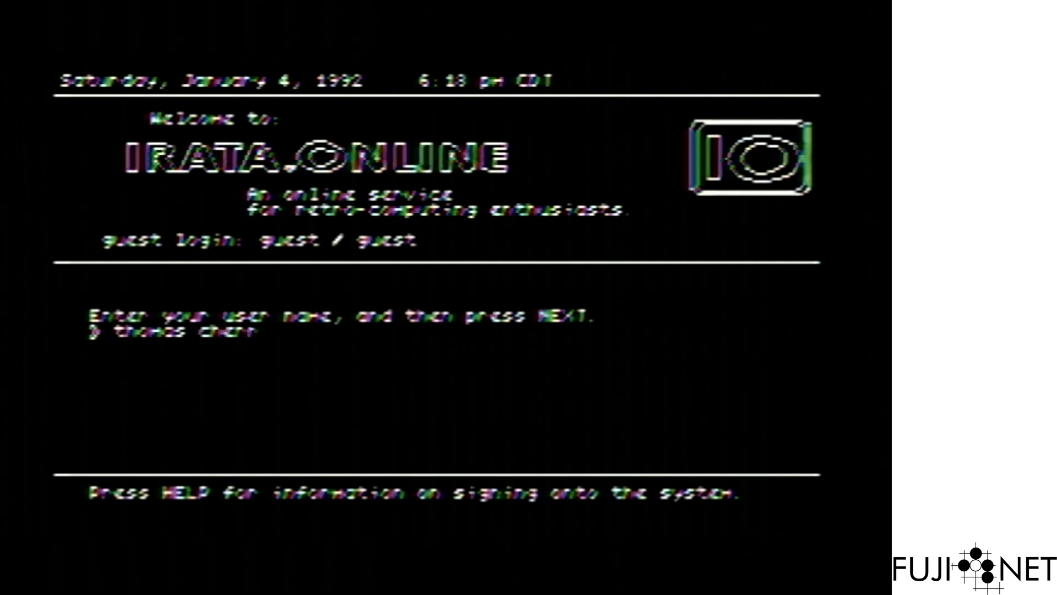
{"action": "type", "text": "yhomes"}
{"action": "key", "text": "Return"}
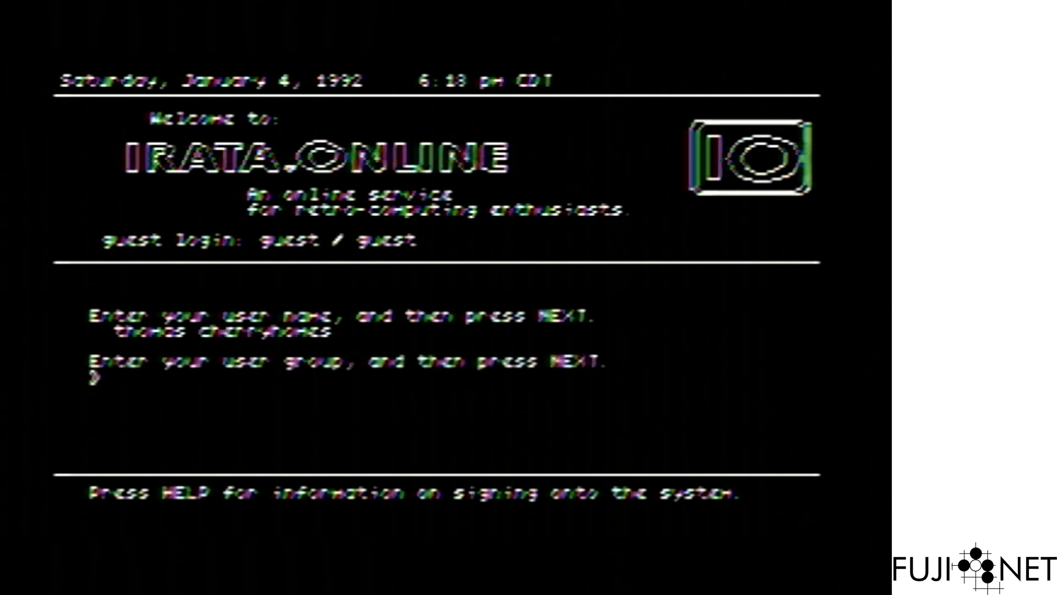
{"action": "type", "text": "atari"}
{"action": "key", "text": "Return"}
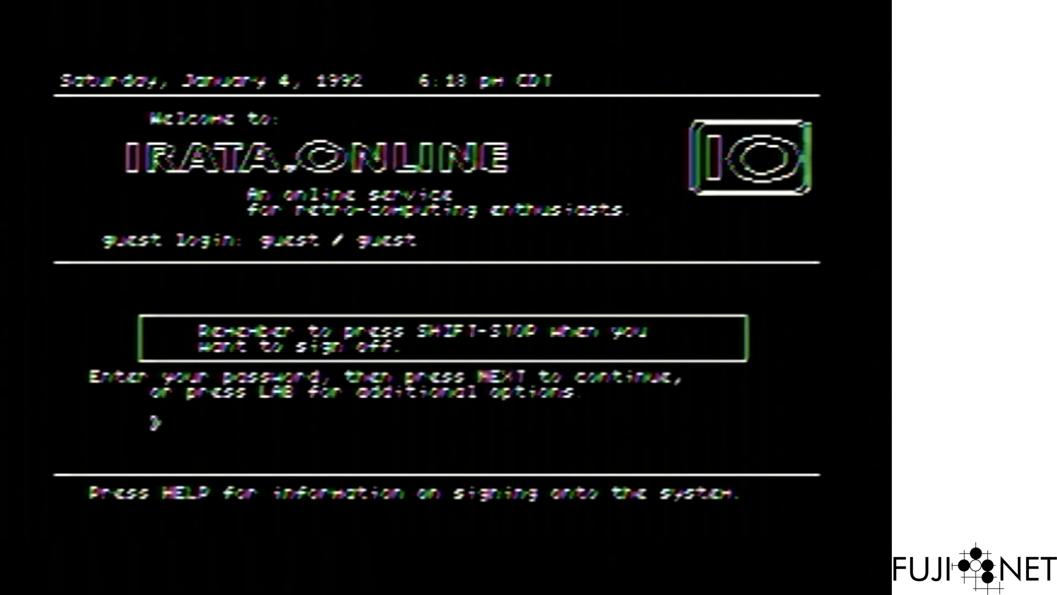
{"action": "type", "text": "XXXXXXXXXX"}
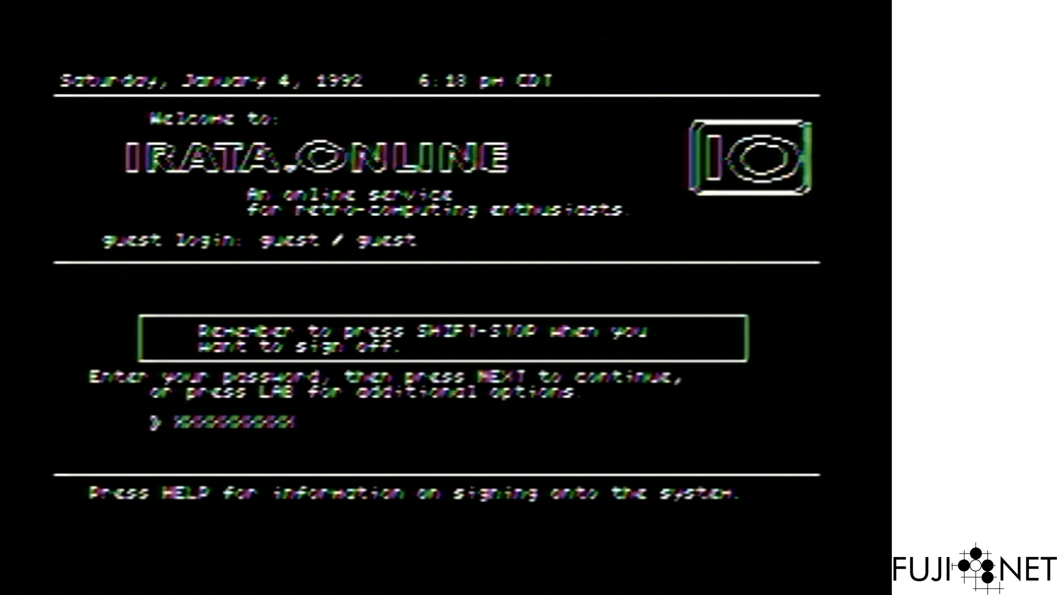
{"action": "key", "text": "Return"}
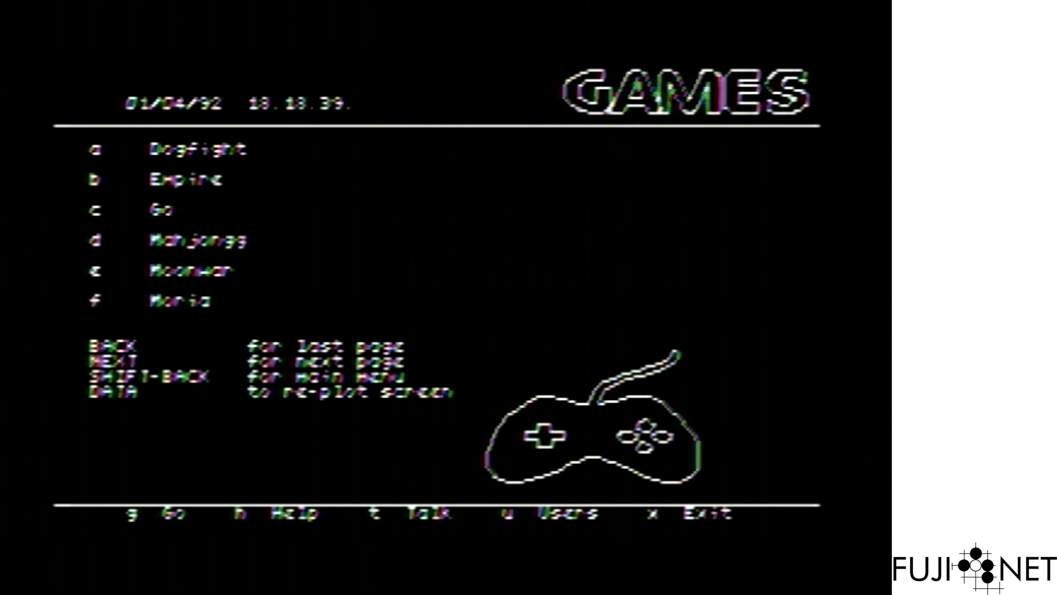
- Advance to the next page of the IRATA.ONLINE games list, which includes Airfight
{"action": "key", "text": "Return"}
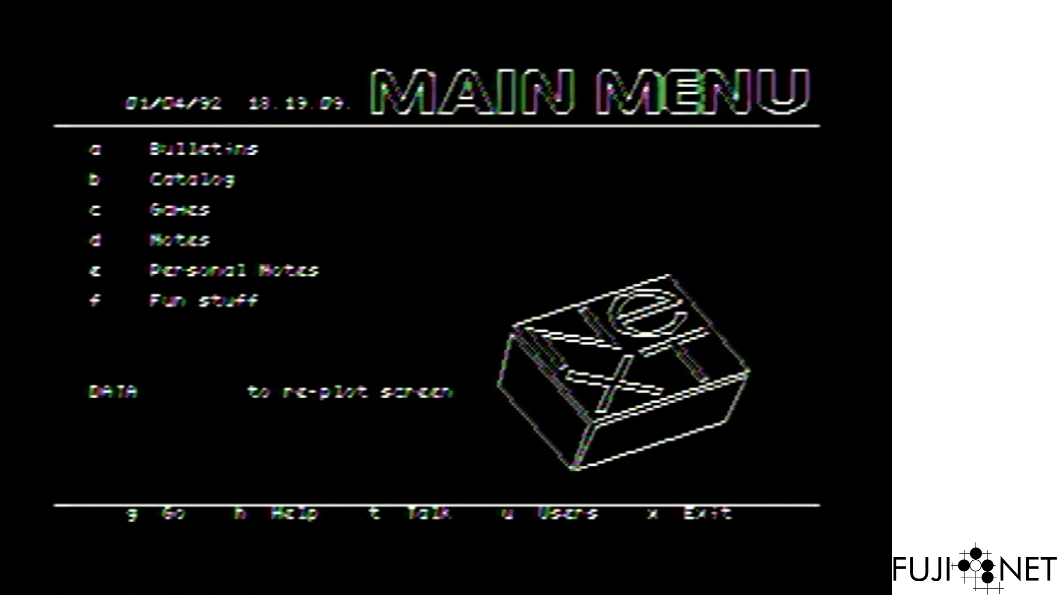
- Jump to a lesson by entering 'Dairfight' at the Go lesson-name prompt
{"action": "key", "text": "g"}
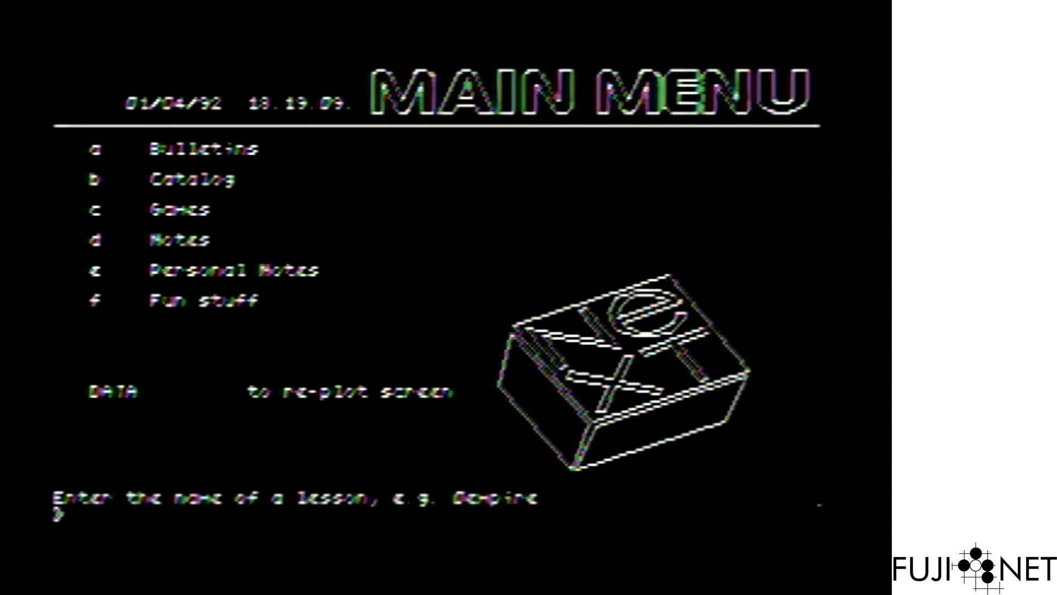
{"action": "type", "text": "Dairfi"}
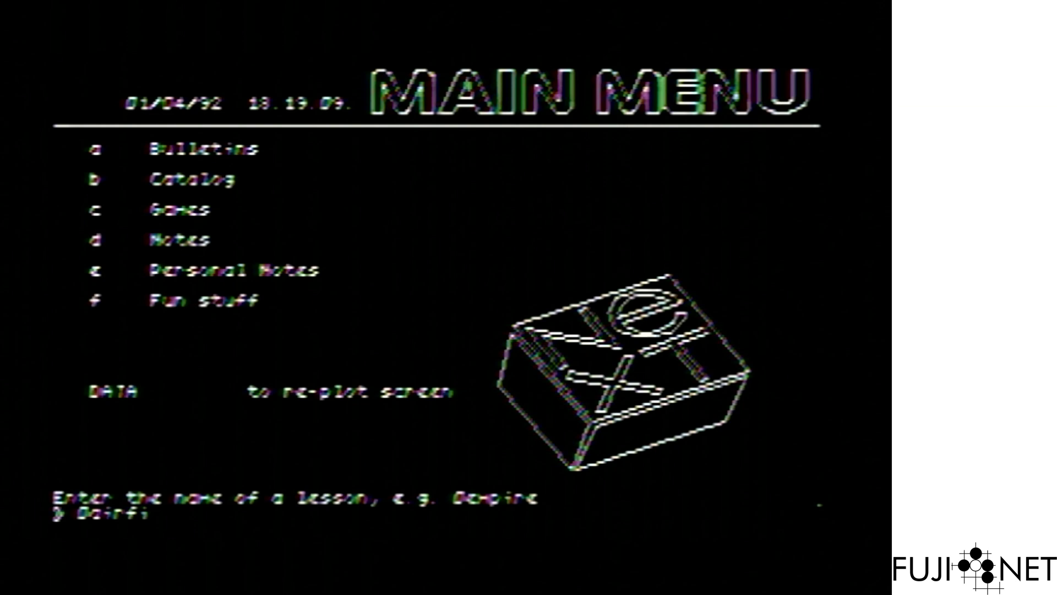
{"action": "type", "text": "ght"}
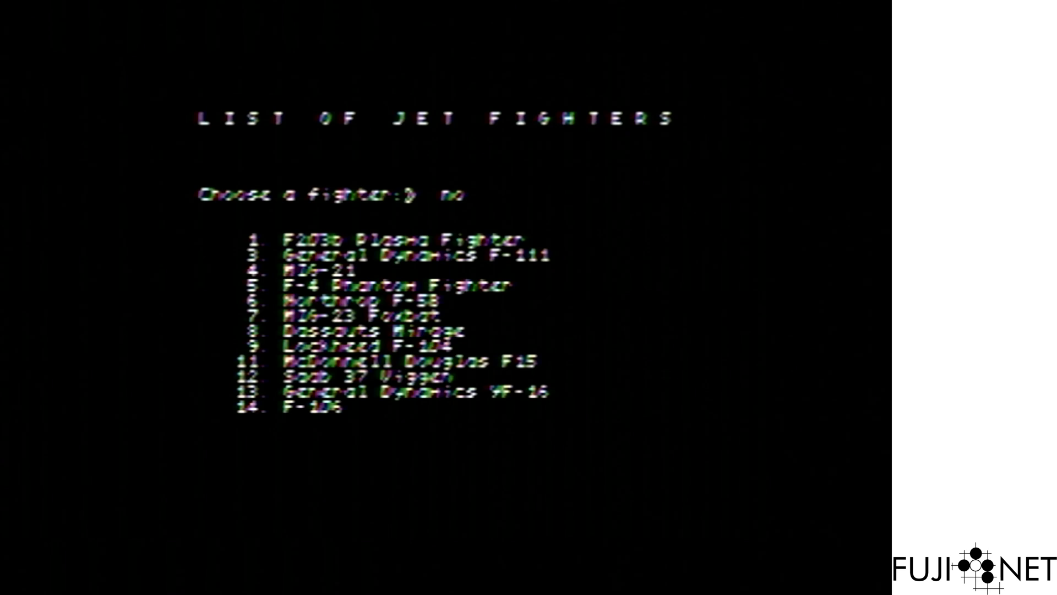
- Choose fighter 13 (YF-16), load 8000 lbs fuel and 10 missiles, and enter the cockpit
{"action": "key", "text": "BackSpace"}
{"action": "type", "text": "13"}
{"action": "key", "text": "Return"}
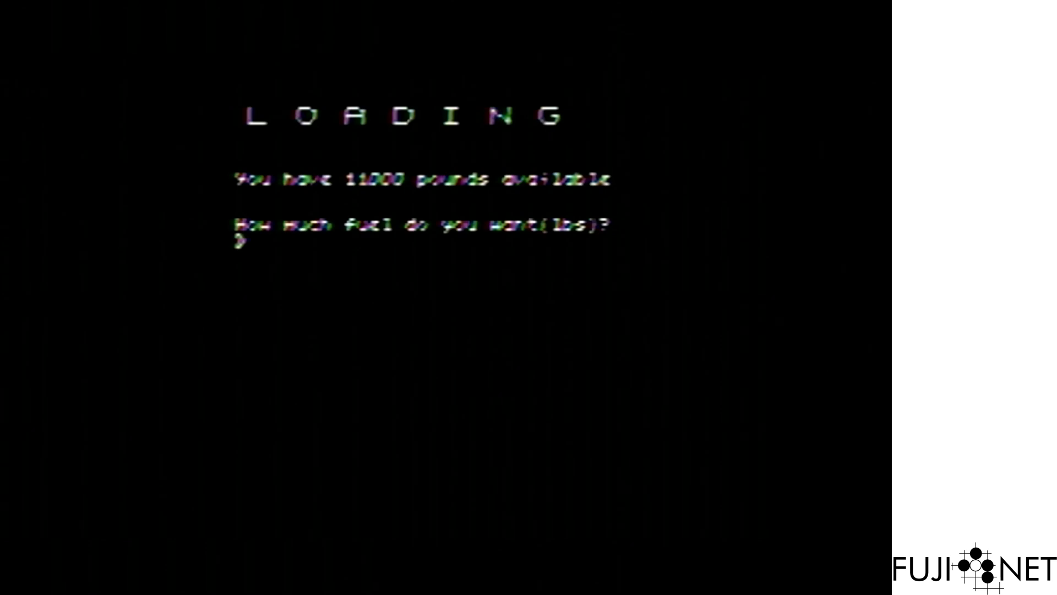
{"action": "type", "text": "8000"}
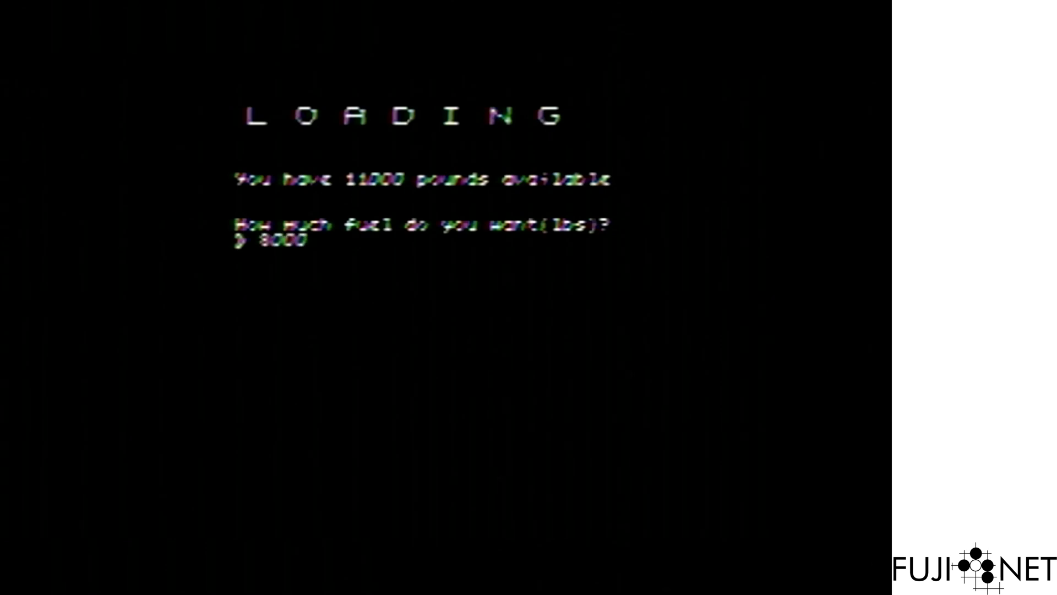
{"action": "key", "text": "Return"}
{"action": "type", "text": "10"}
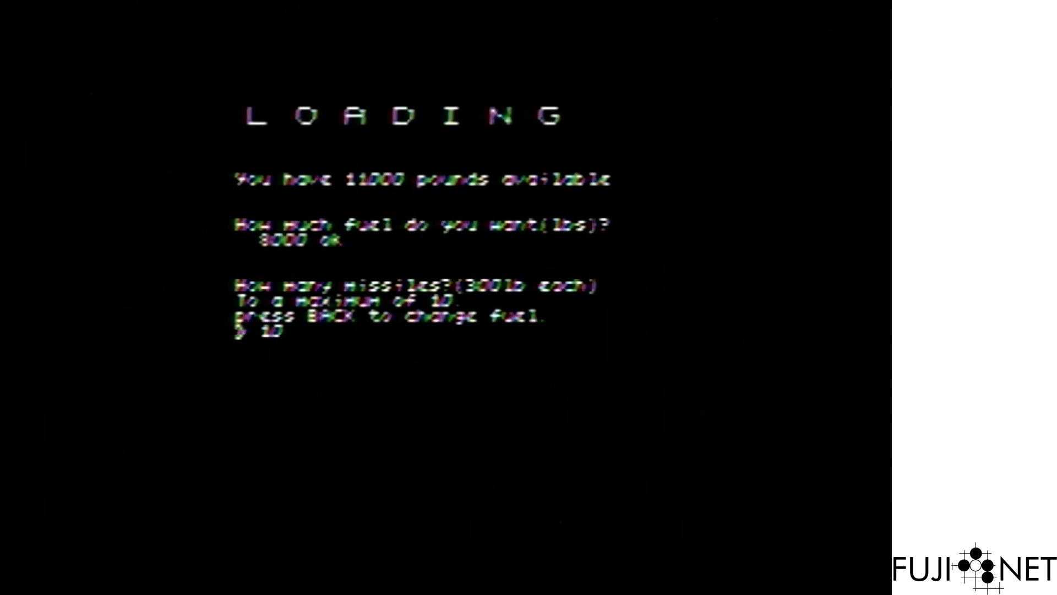
{"action": "key", "text": "Return"}
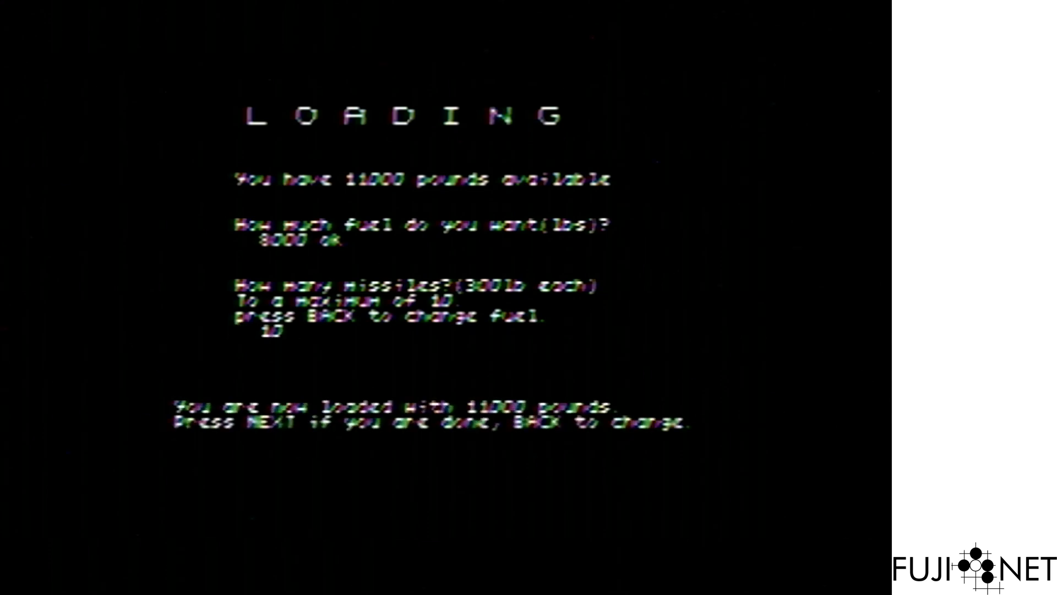
{"action": "key", "text": "Return"}
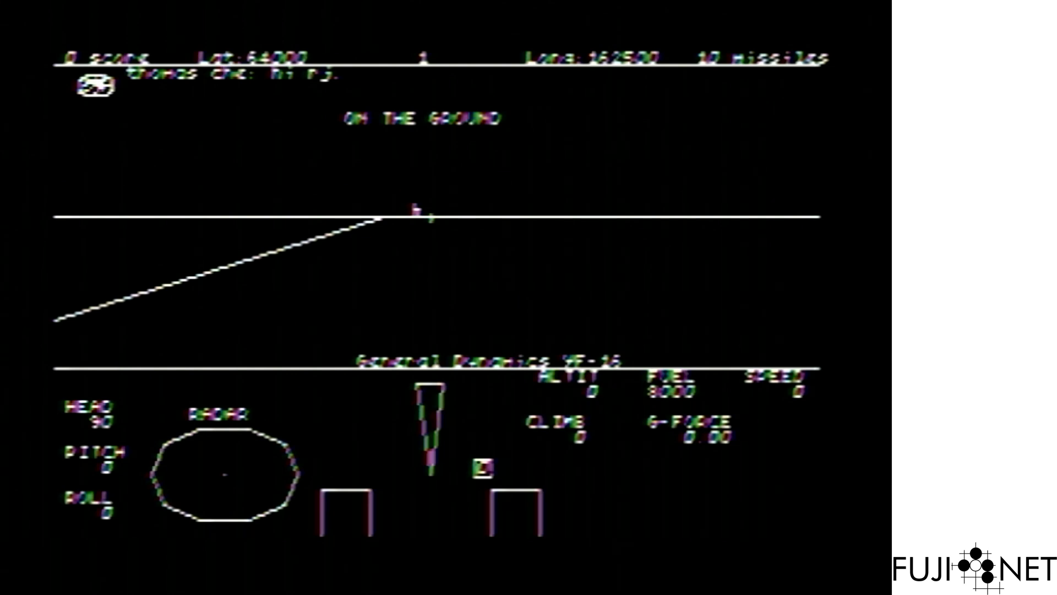
- Turn the radar off, set flaps to 25 degrees, and raise the boxed cockpit setting to 3
{"action": "key", "text": "r"}
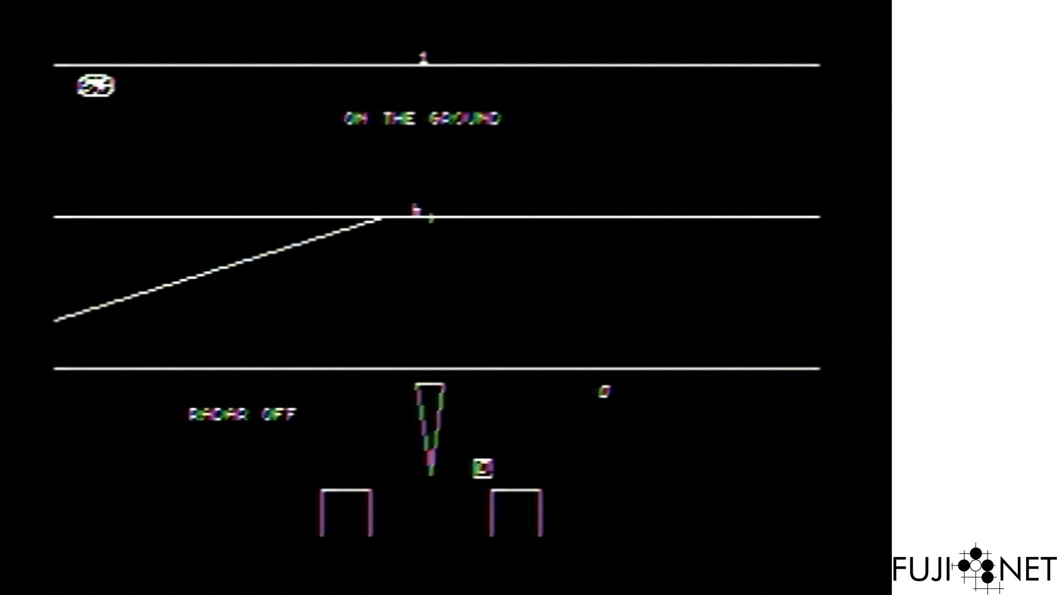
{"action": "type", "text": "f25"}
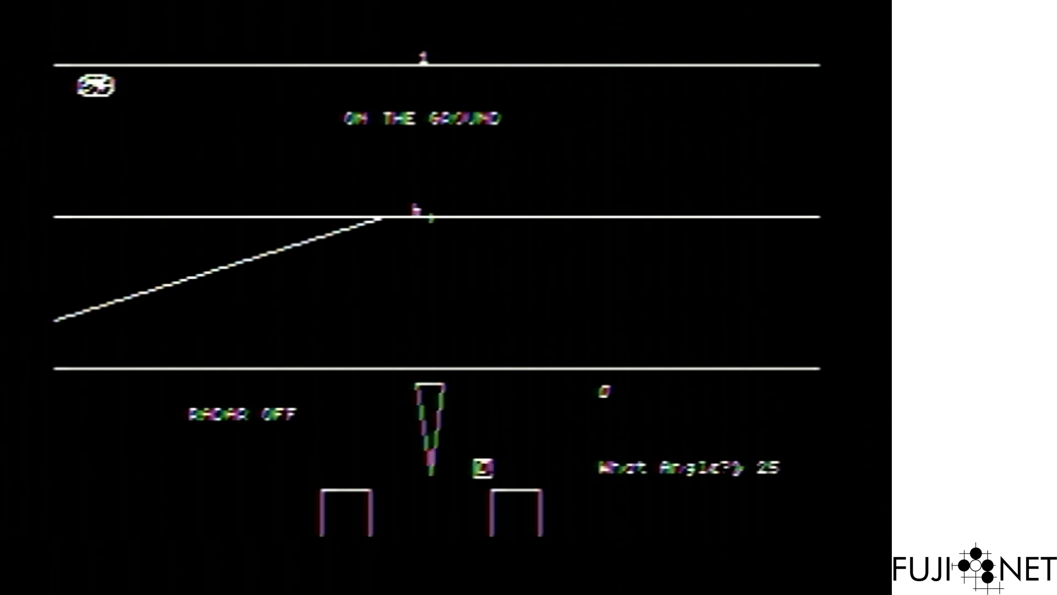
{"action": "key", "text": "Return"}
{"action": "key", "text": "3"}
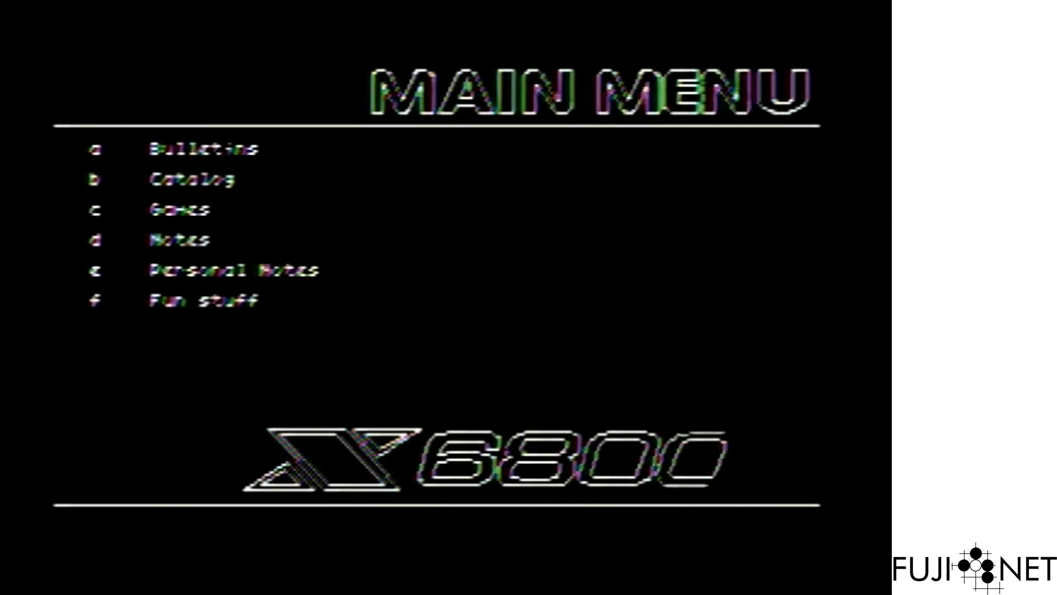
- Go to the Notes section (d), then choose the Public Notes file (b)
{"action": "key", "text": "d"}
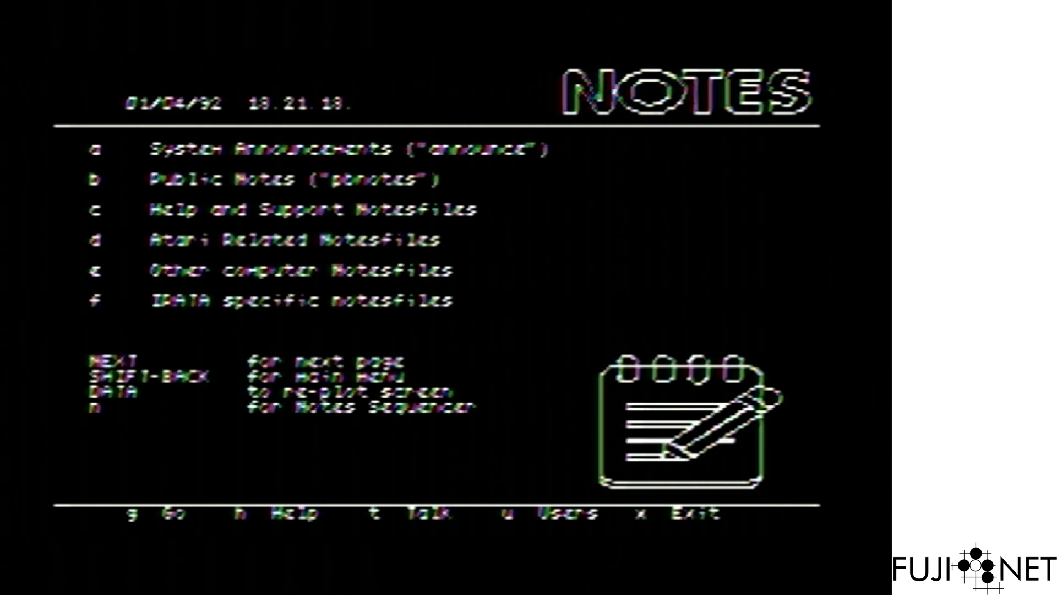
{"action": "key", "text": "b"}
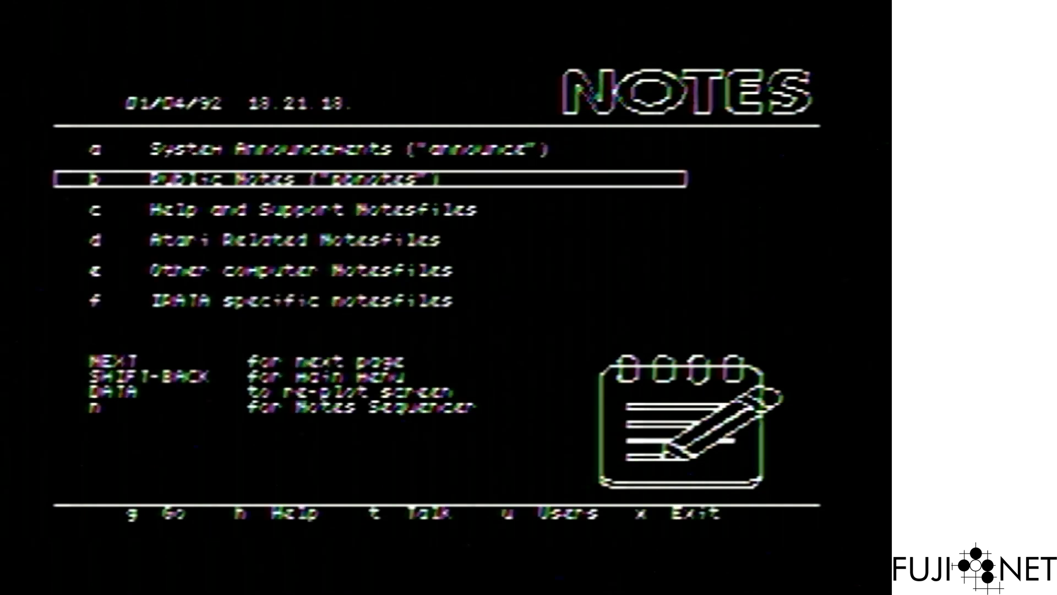